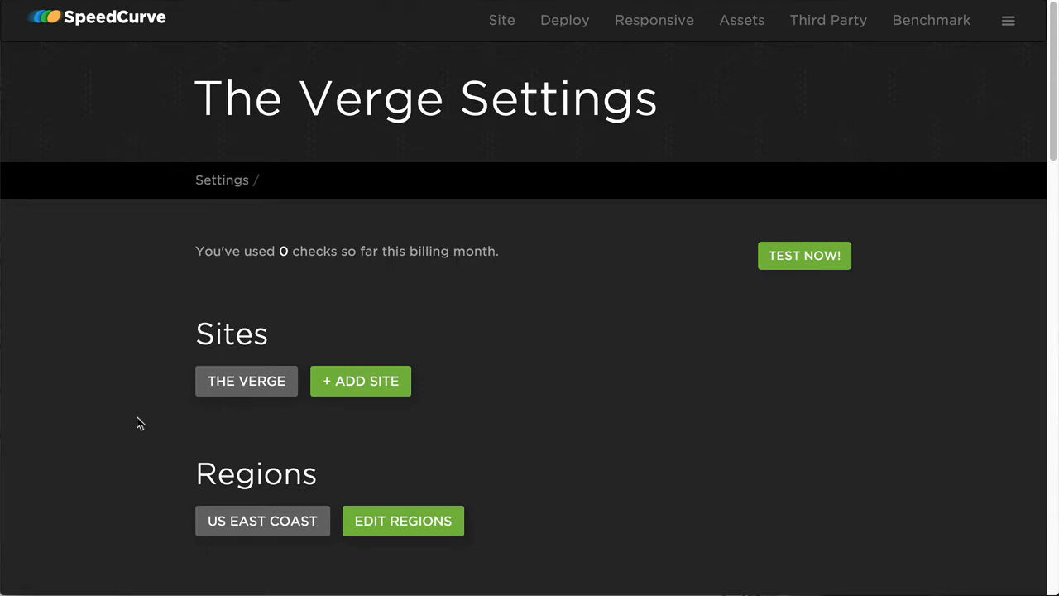
pyautogui.scroll(-4, 138, 423)
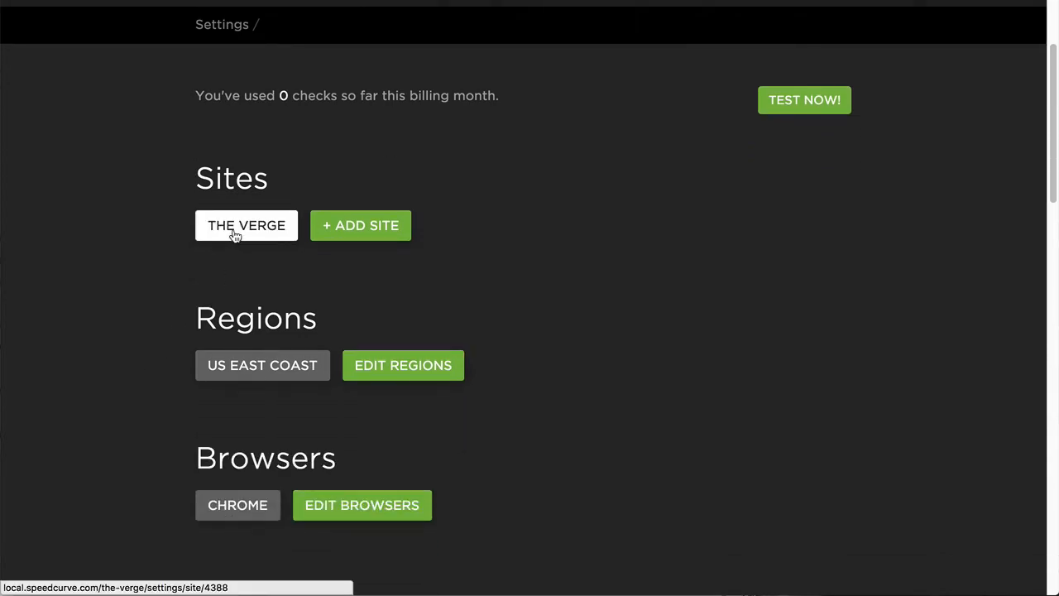
pyautogui.click(235, 236)
pyautogui.scroll(-4, 134, 371)
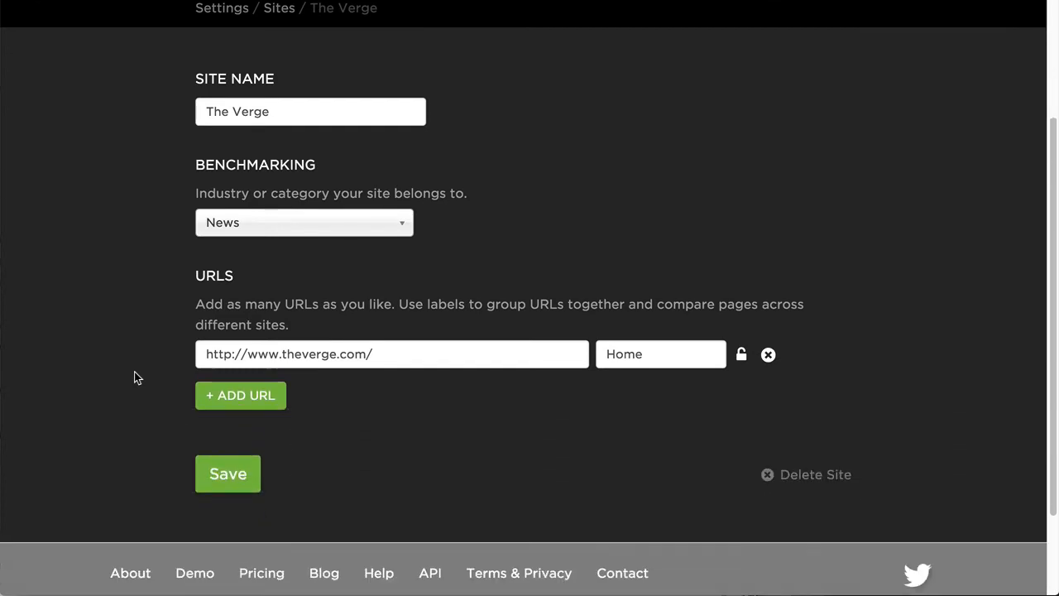
pyautogui.click(241, 396)
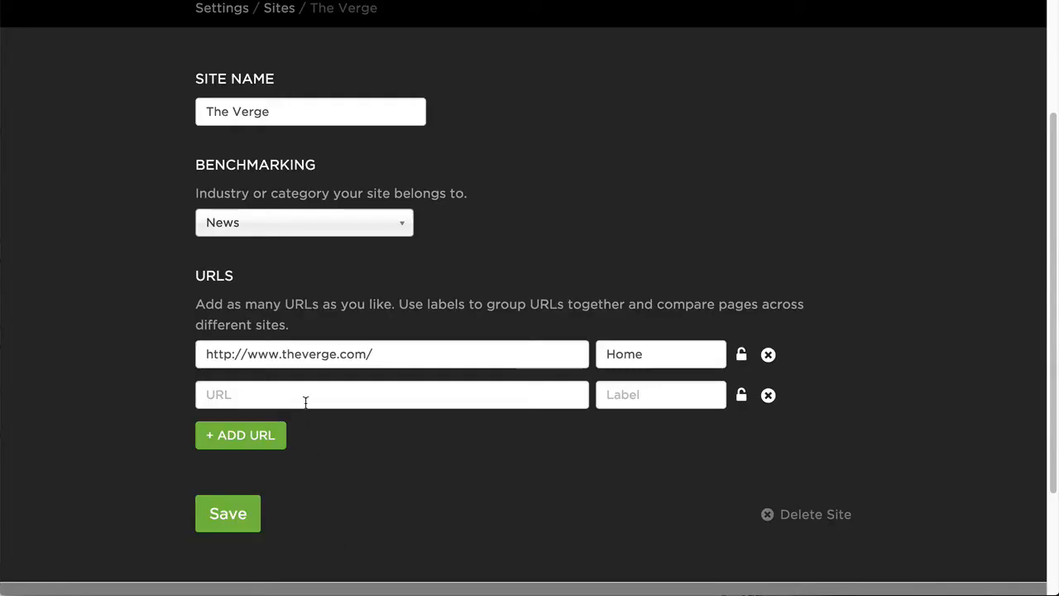
pyautogui.click(304, 398)
pyautogui.write('http://www.theverge.com/2016/3/4/11161710/ferrari-f40-lego-set')
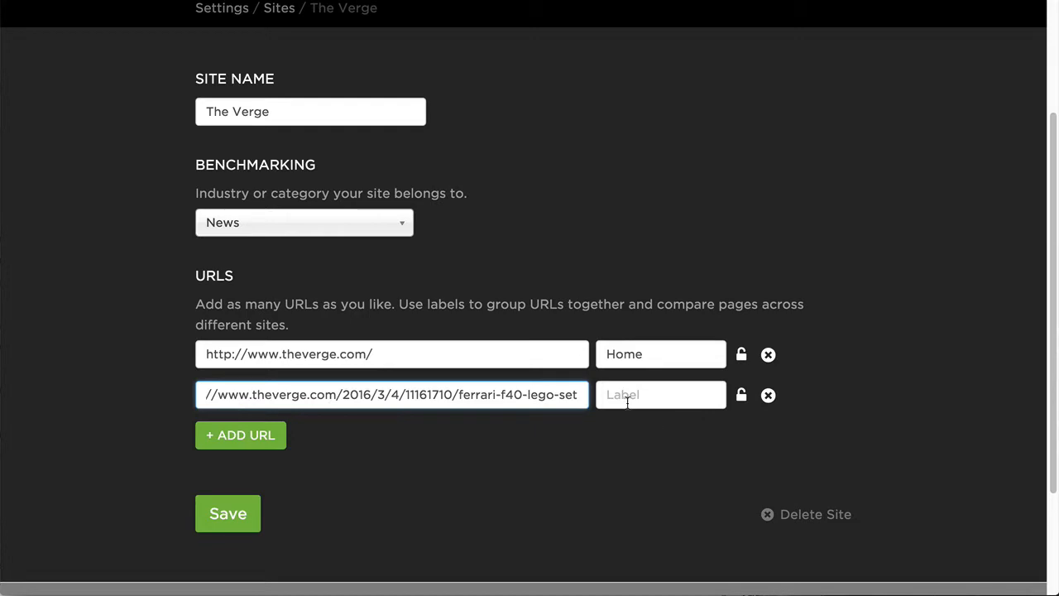
# - Label the new Ferrari F40 Lego set URL as Article
pyautogui.click(625, 404)
pyautogui.write('Arcel')
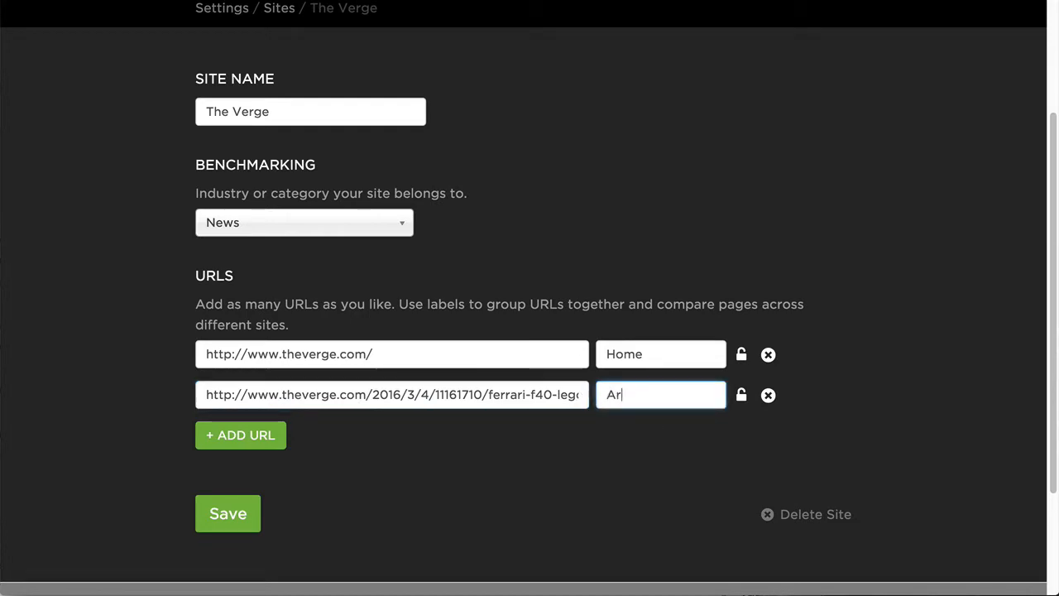
pyautogui.press('BackSpace')
pyautogui.press('BackSpace')
pyautogui.press('BackSpace')
pyautogui.write('ticle')
pyautogui.scroll(-1, 610, 451)
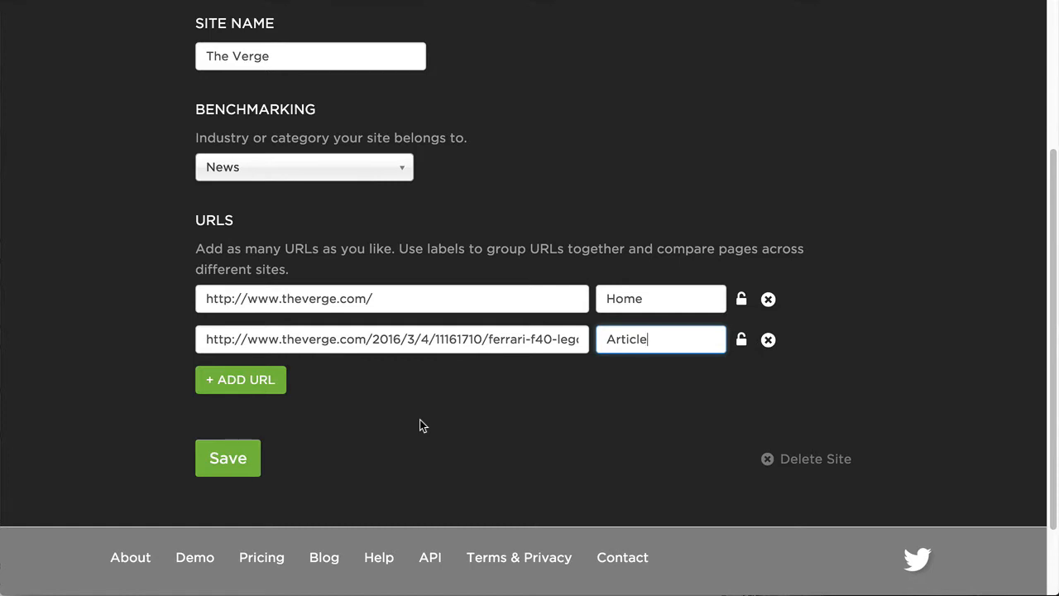
# - Show and hide the Article URL's username and password fields, and save the site settings
pyautogui.click(742, 341)
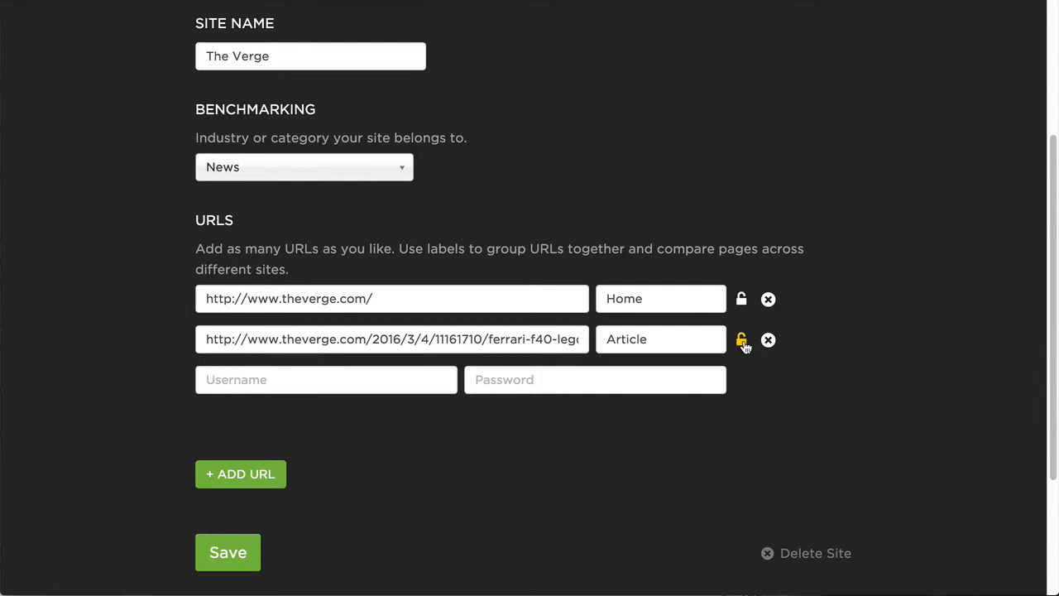
pyautogui.click(743, 346)
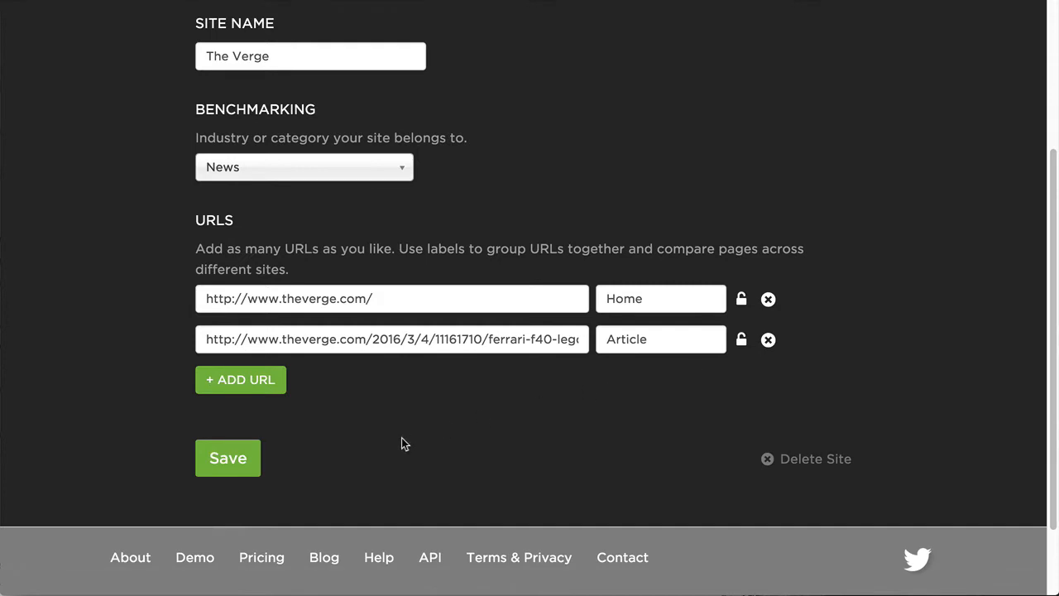
pyautogui.click(240, 472)
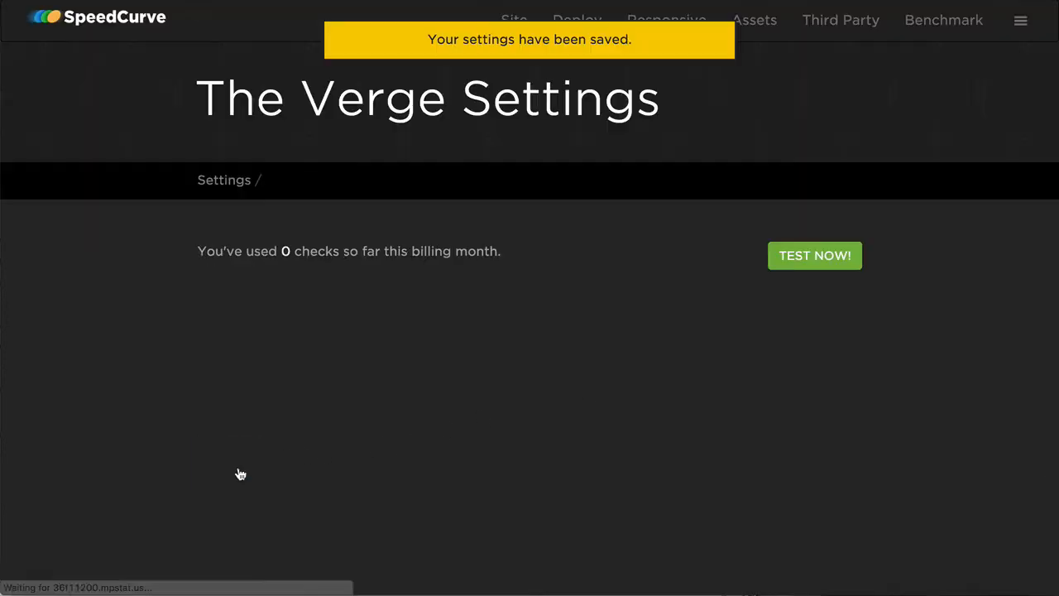
# - Add Germany and Sydney to the test regions and save the selection
pyautogui.scroll(-3, 239, 472)
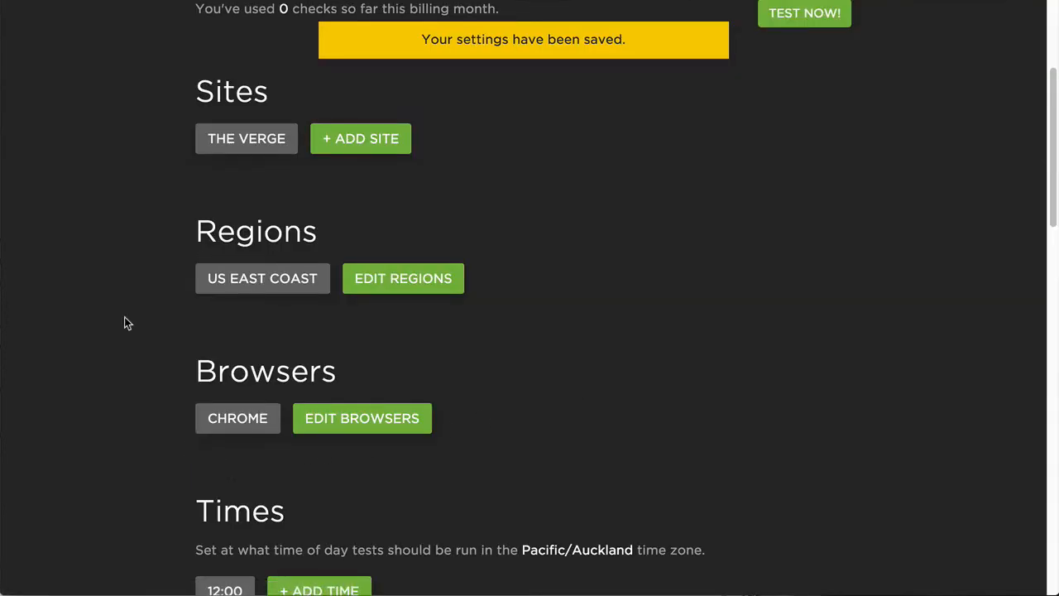
pyautogui.click(386, 279)
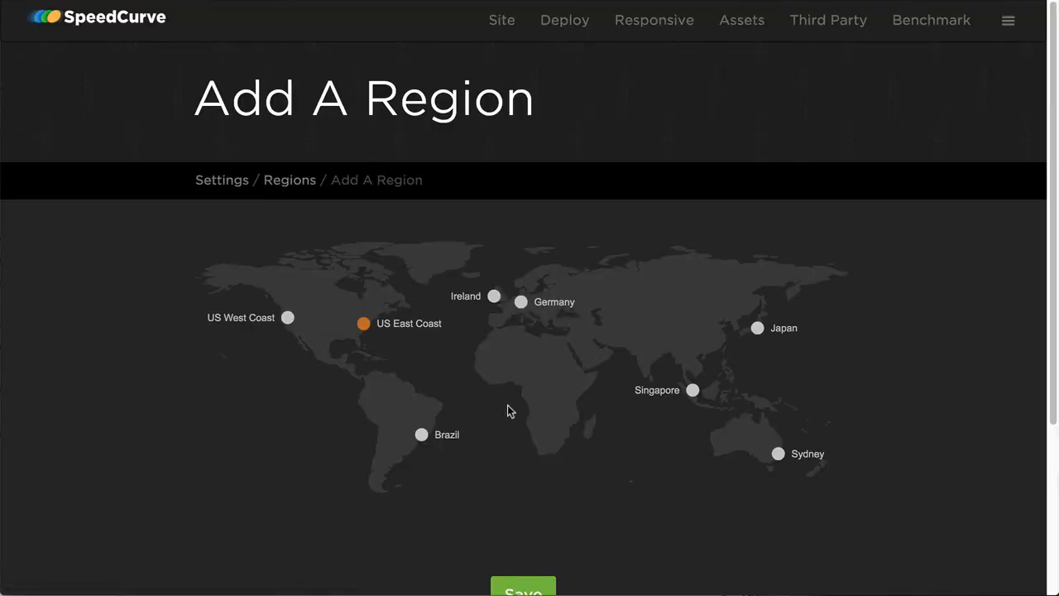
pyautogui.scroll(-2, 509, 412)
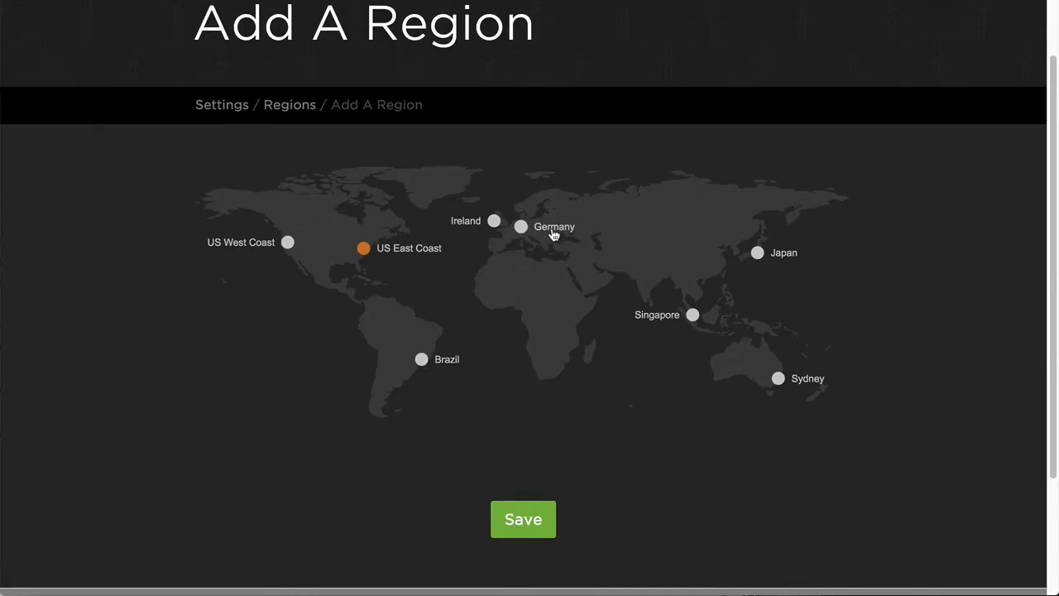
pyautogui.click(554, 234)
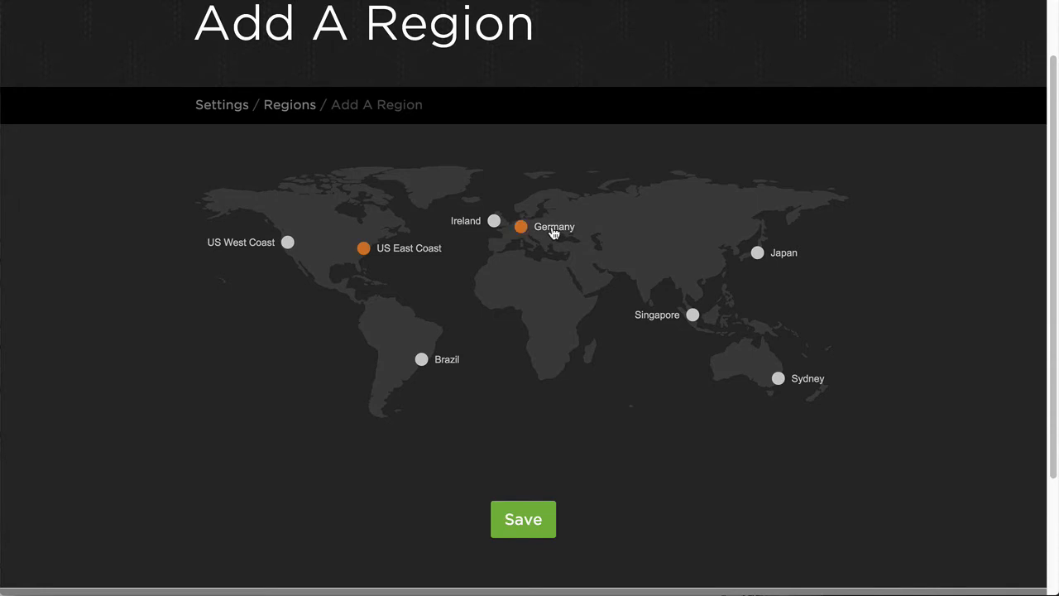
pyautogui.click(802, 386)
pyautogui.click(515, 519)
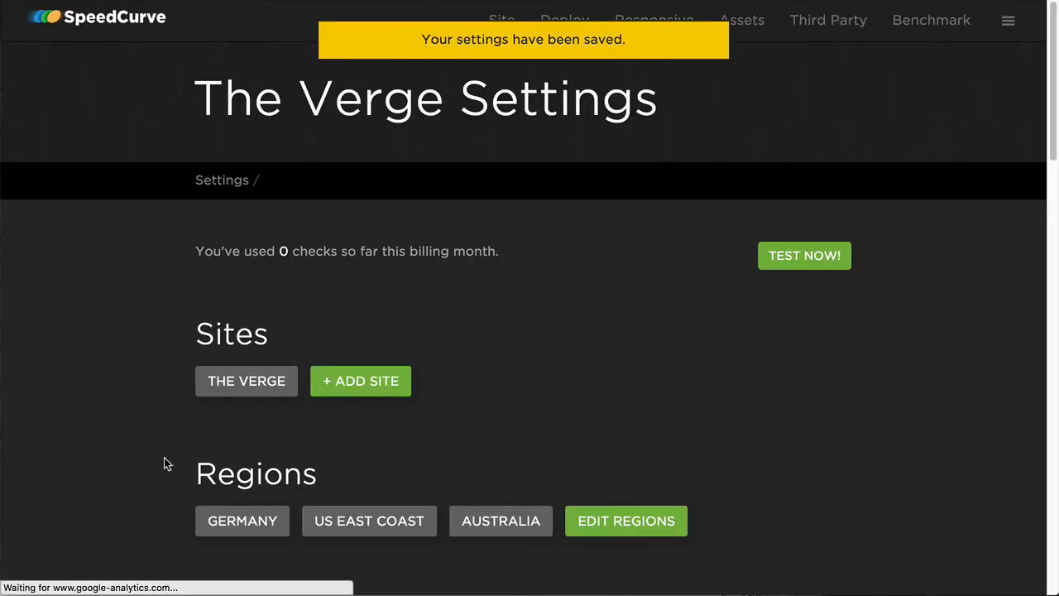
# - Add the emulated mobile browsers Apple iPhone 6 and Samsung Galaxy S III to the tested browsers and save
pyautogui.scroll(-5, 140, 475)
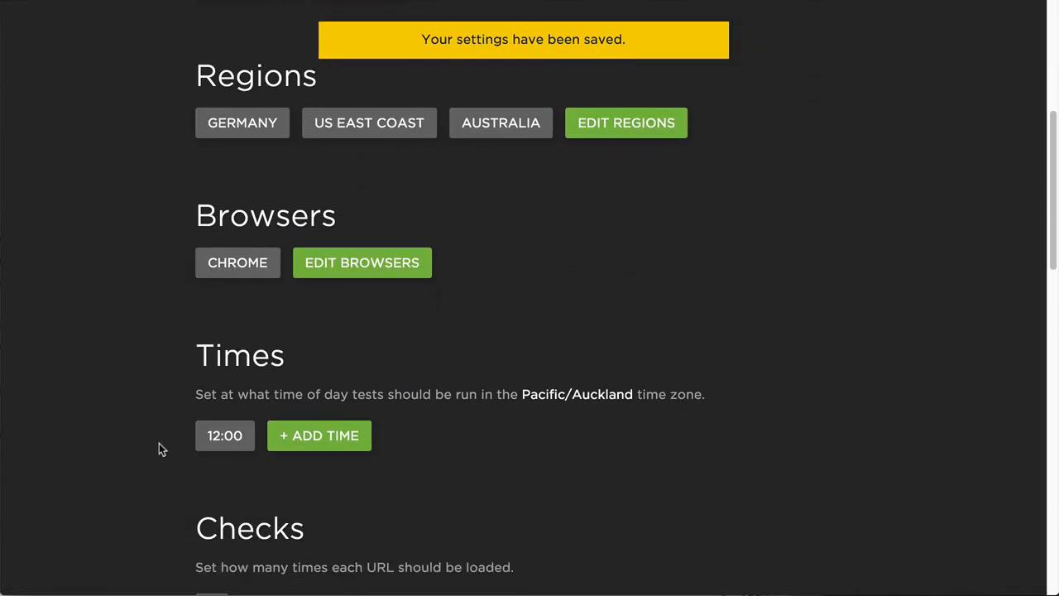
pyautogui.click(351, 265)
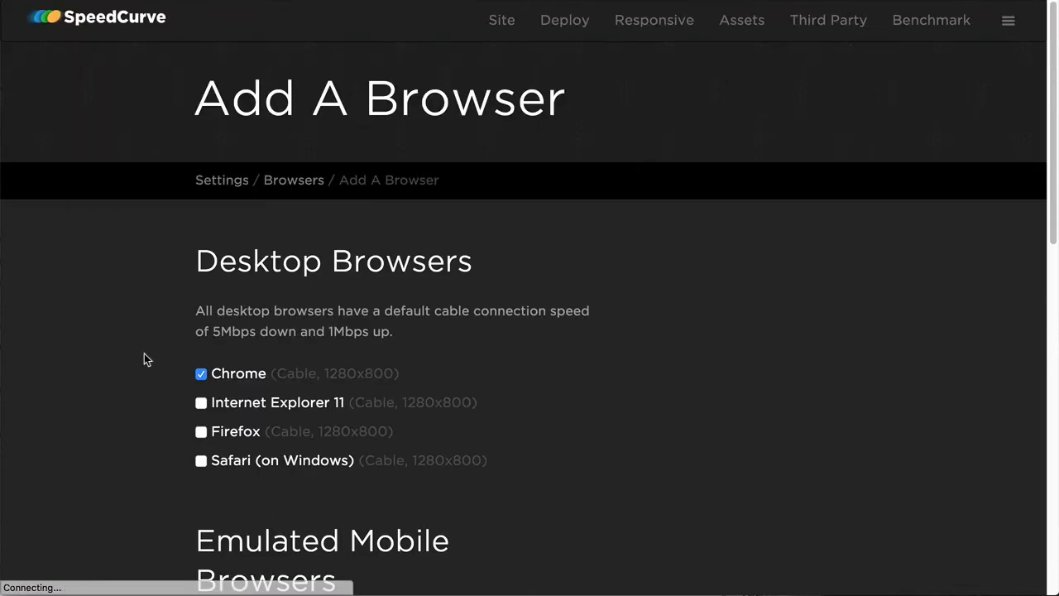
pyautogui.scroll(-3, 139, 358)
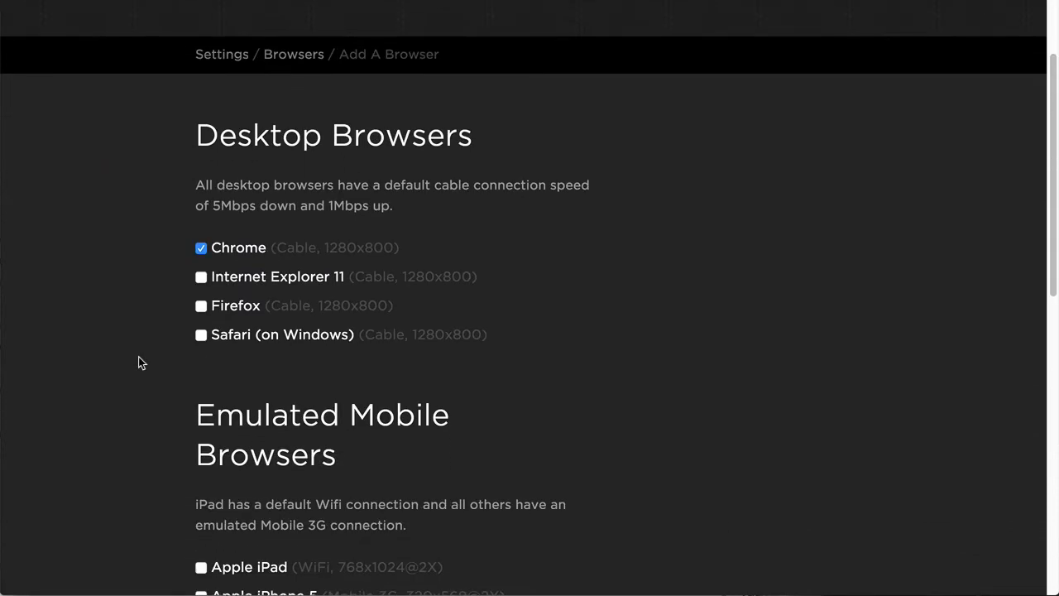
pyautogui.scroll(-2, 139, 358)
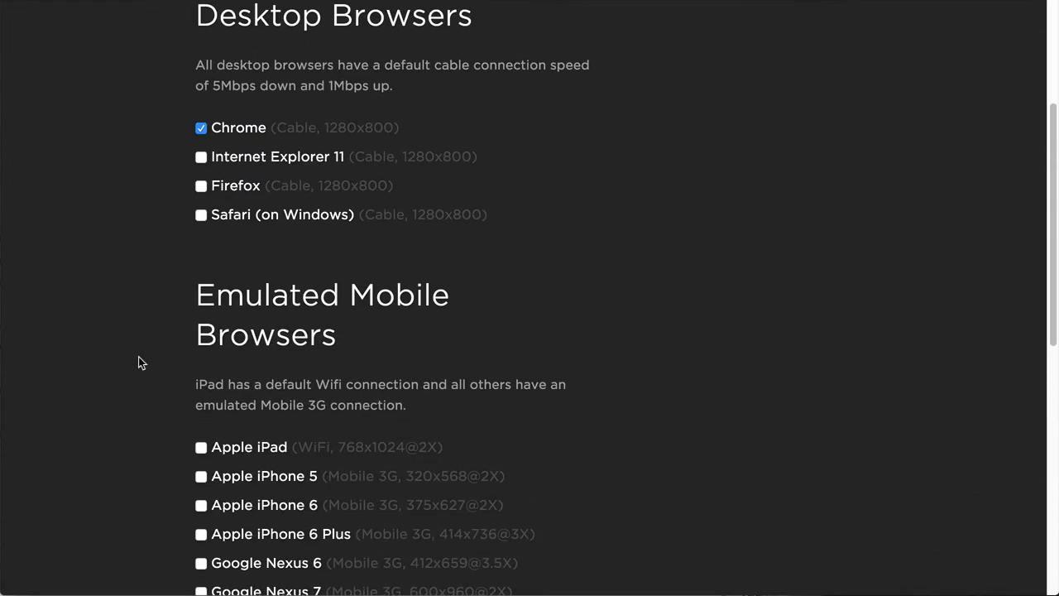
pyautogui.scroll(-3, 139, 357)
pyautogui.scroll(3, 139, 357)
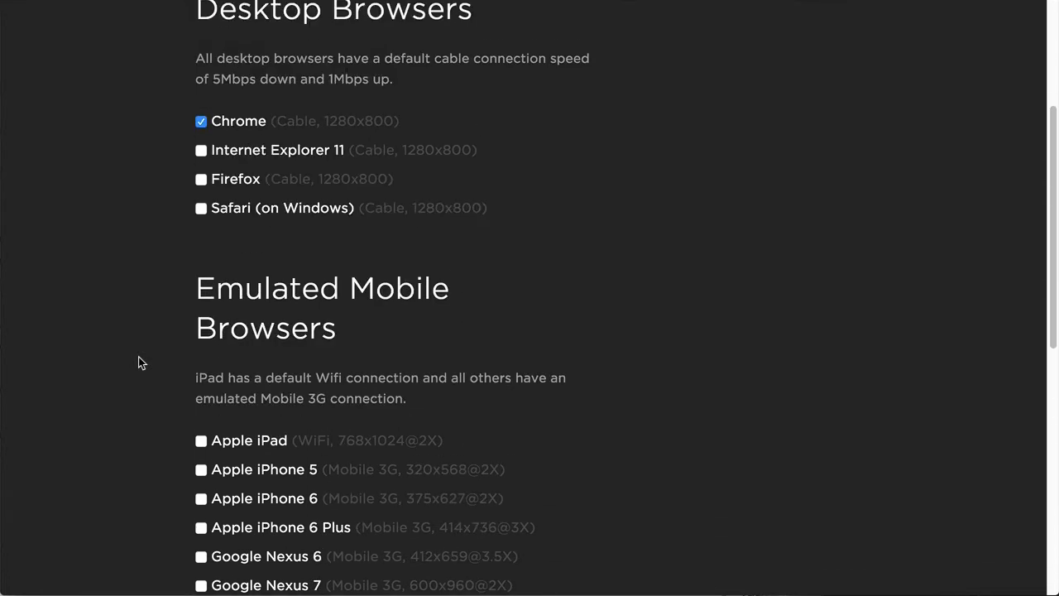
pyautogui.scroll(1, 138, 361)
pyautogui.scroll(-4, 139, 362)
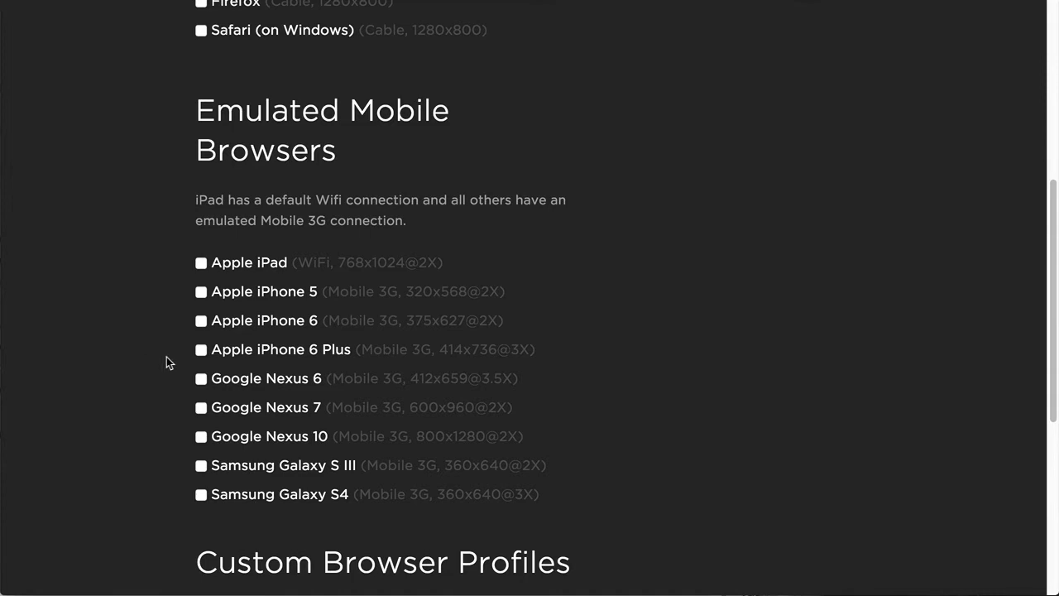
pyautogui.click(272, 321)
pyautogui.click(239, 468)
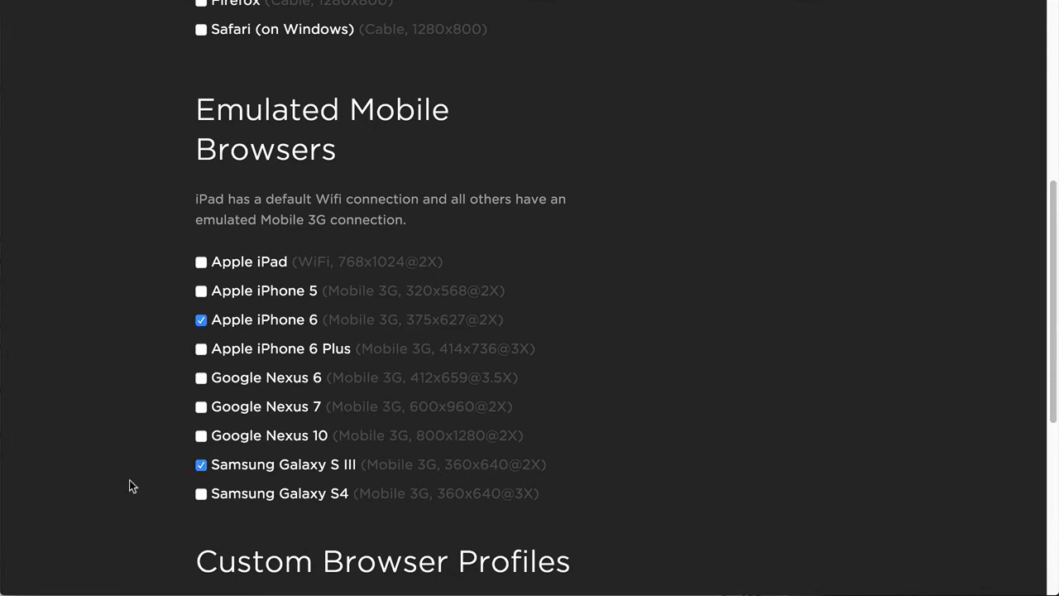
pyautogui.scroll(-5, 129, 480)
pyautogui.click(223, 517)
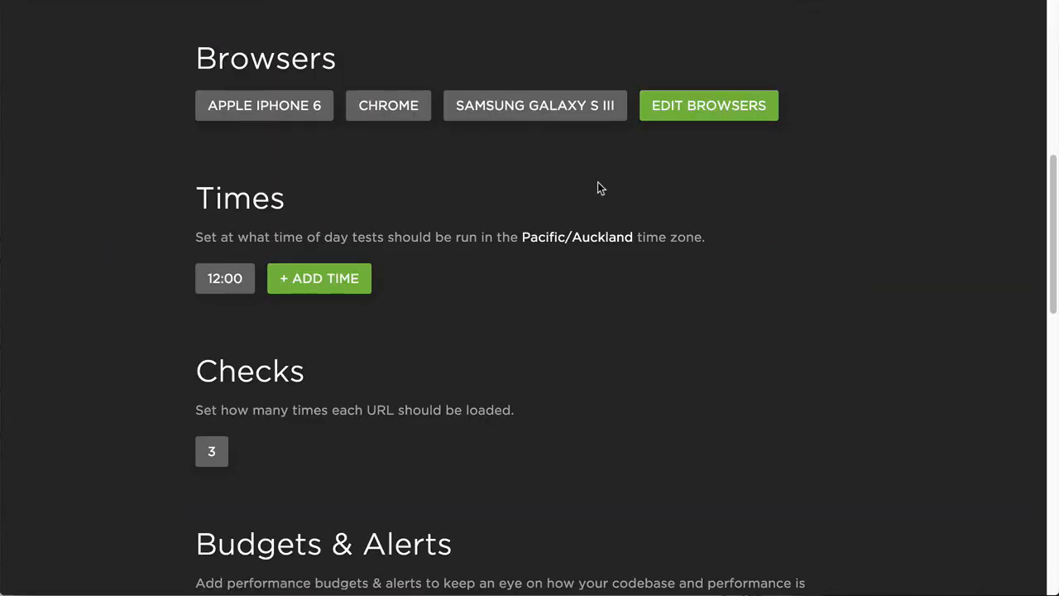
# - Start a custom browser profile from the browser settings and set its viewport to Custom
pyautogui.click(700, 109)
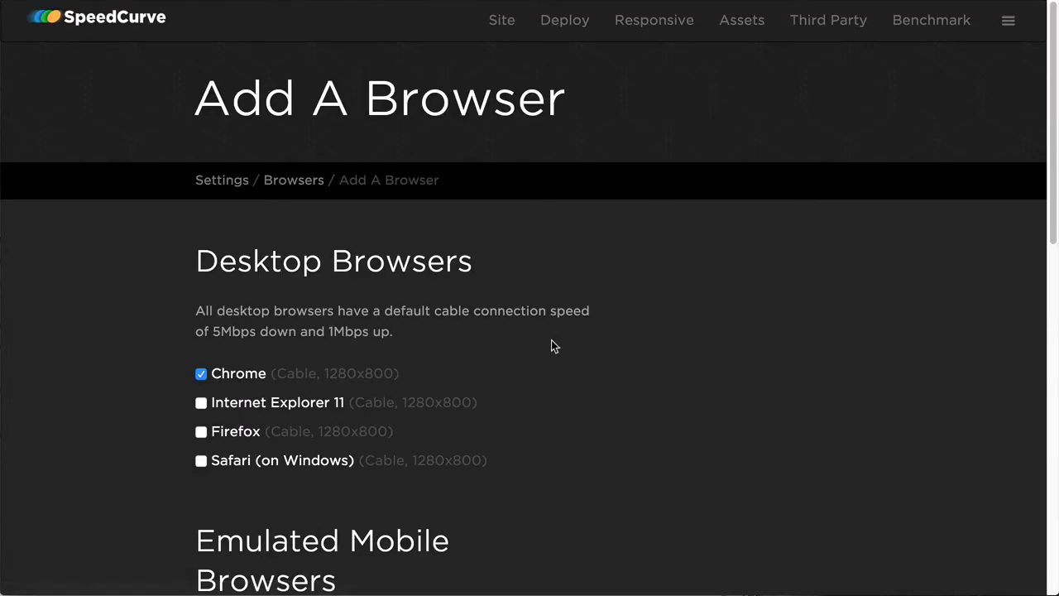
pyautogui.scroll(-8, 551, 340)
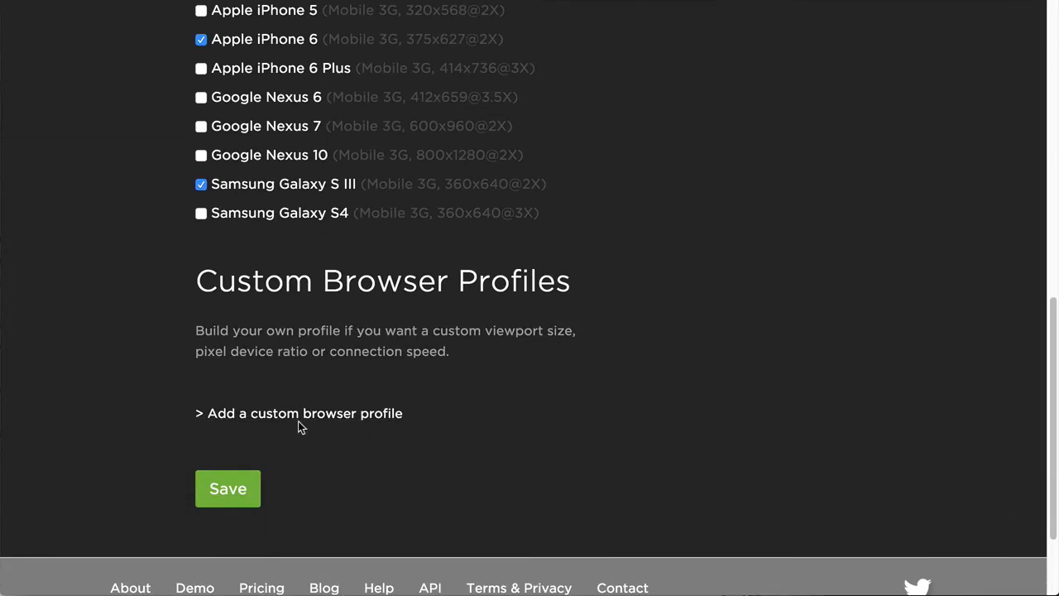
pyautogui.click(291, 414)
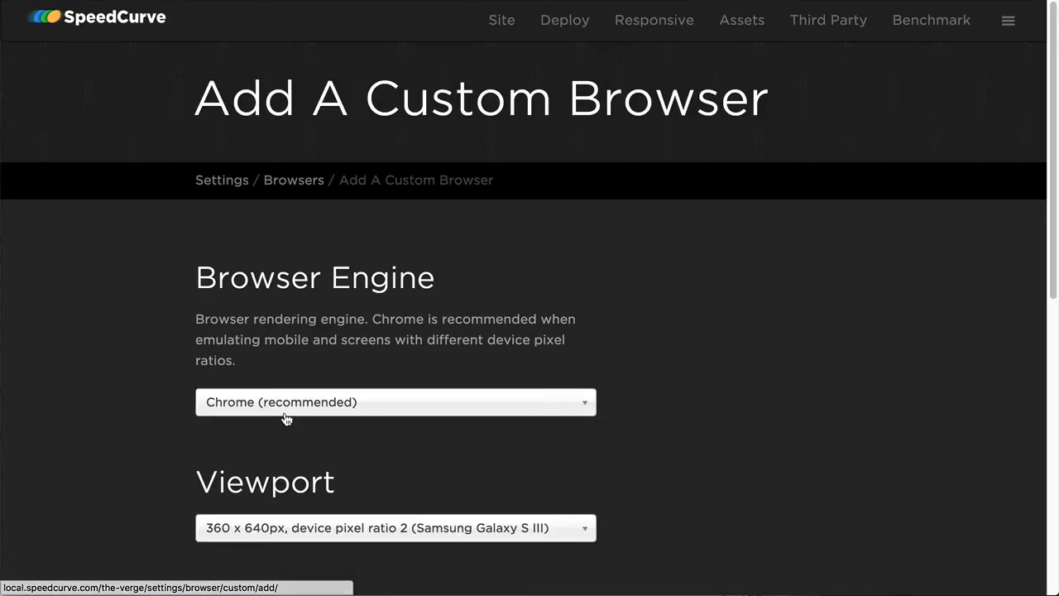
pyautogui.scroll(-4, 111, 411)
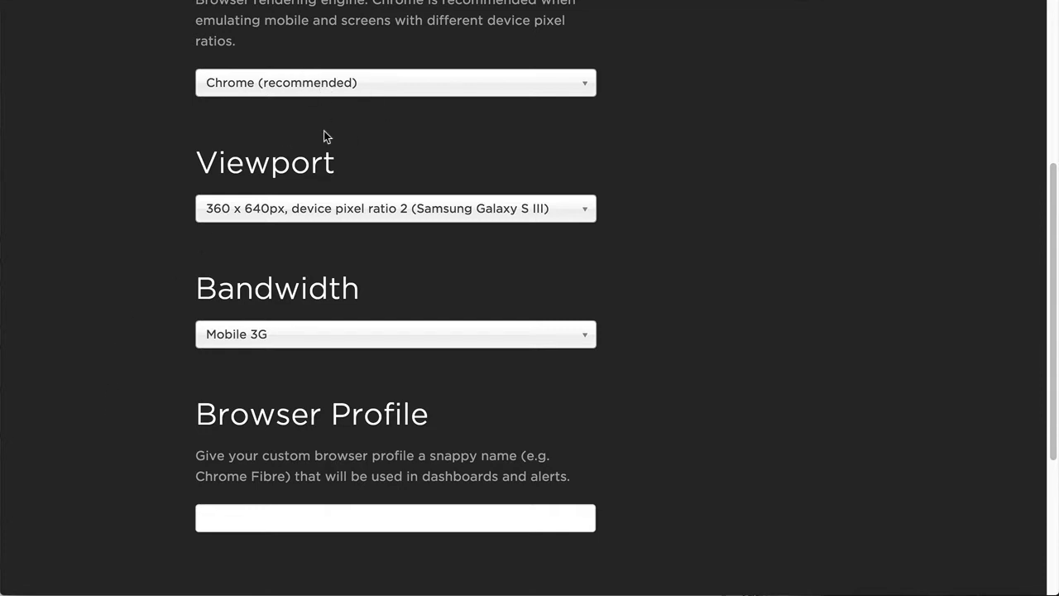
pyautogui.click(366, 209)
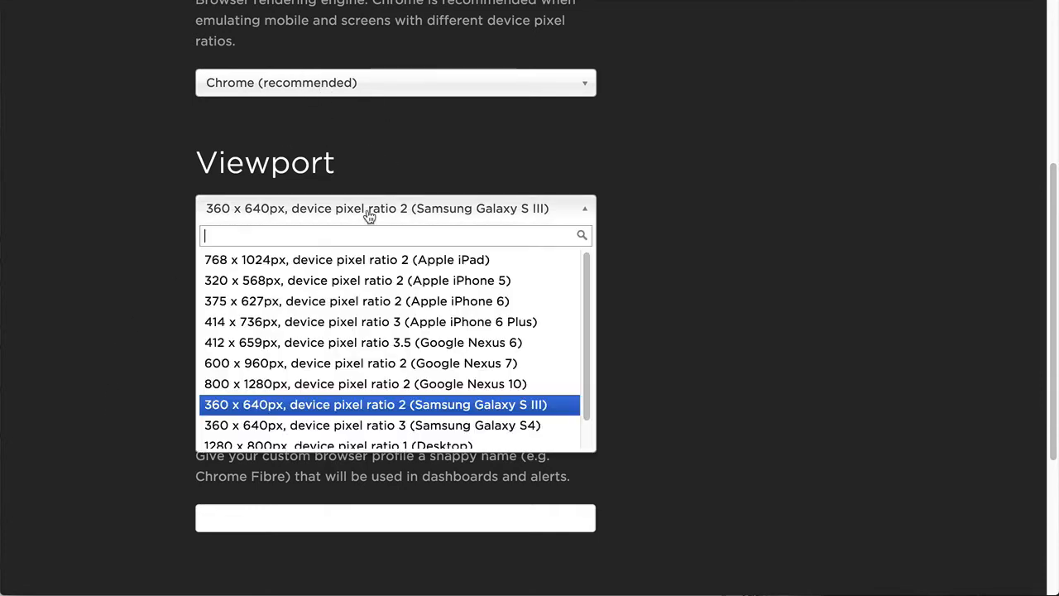
pyautogui.scroll(-1, 368, 373)
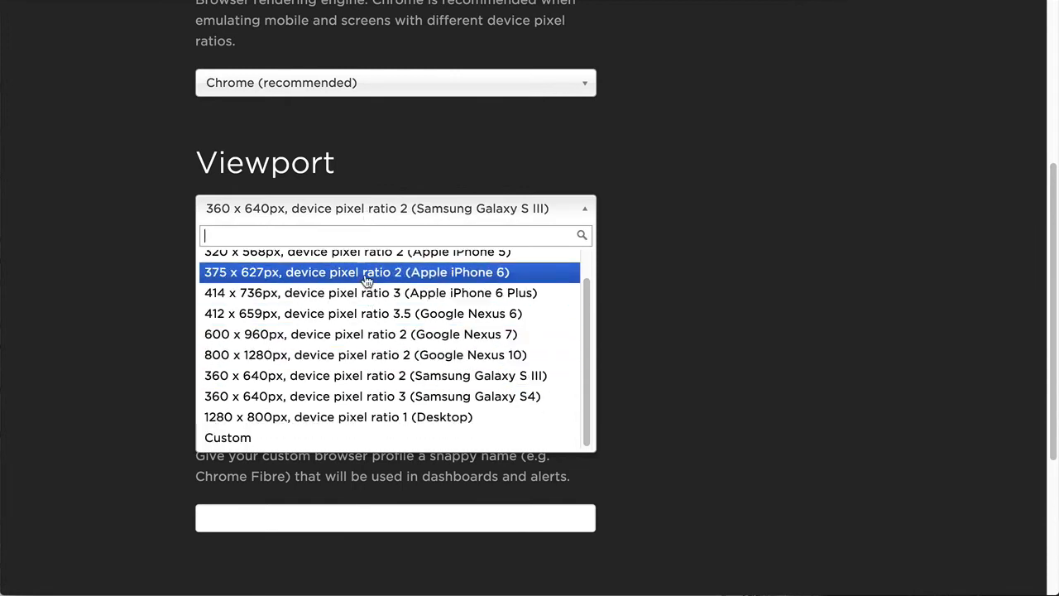
pyautogui.click(328, 437)
pyautogui.scroll(-3, 113, 393)
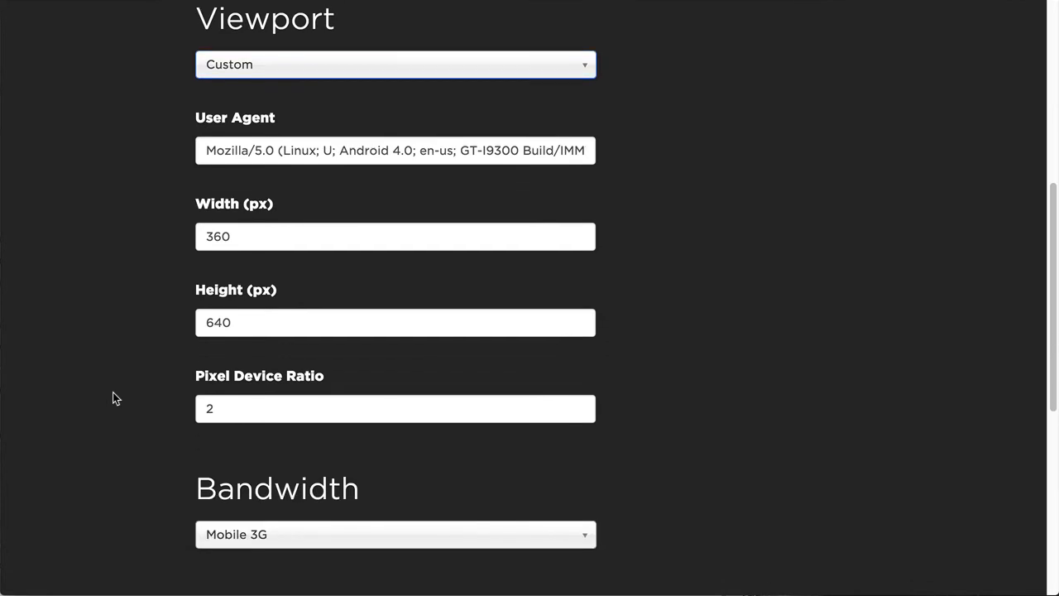
# - Try Fibre as the custom browser profile's bandwidth, and set it to Mobile 2G
pyautogui.scroll(-2, 123, 371)
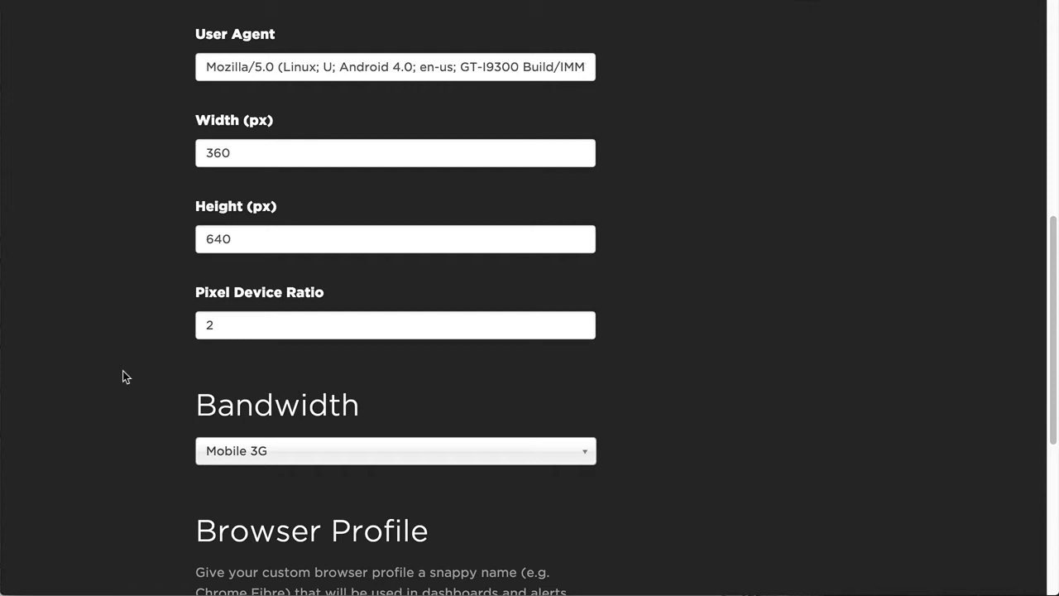
pyautogui.scroll(-5, 125, 376)
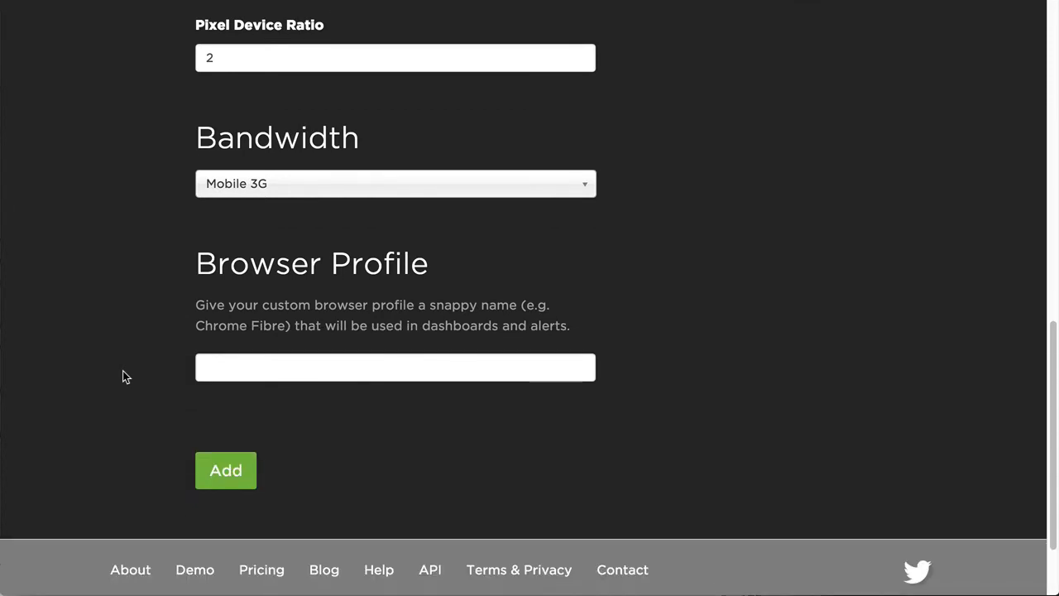
pyautogui.click(299, 190)
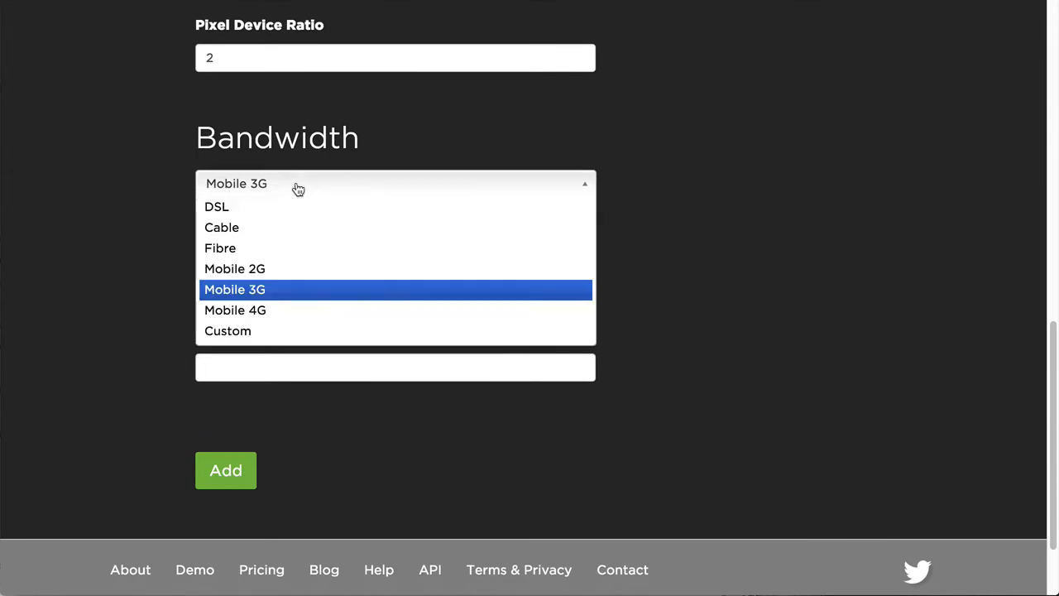
pyautogui.click(286, 249)
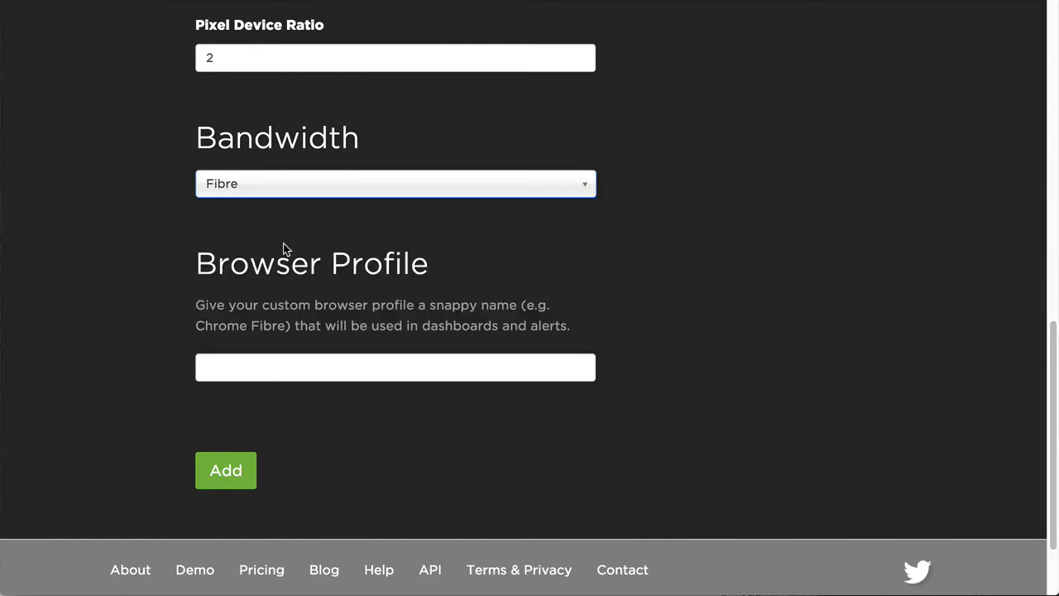
pyautogui.click(287, 190)
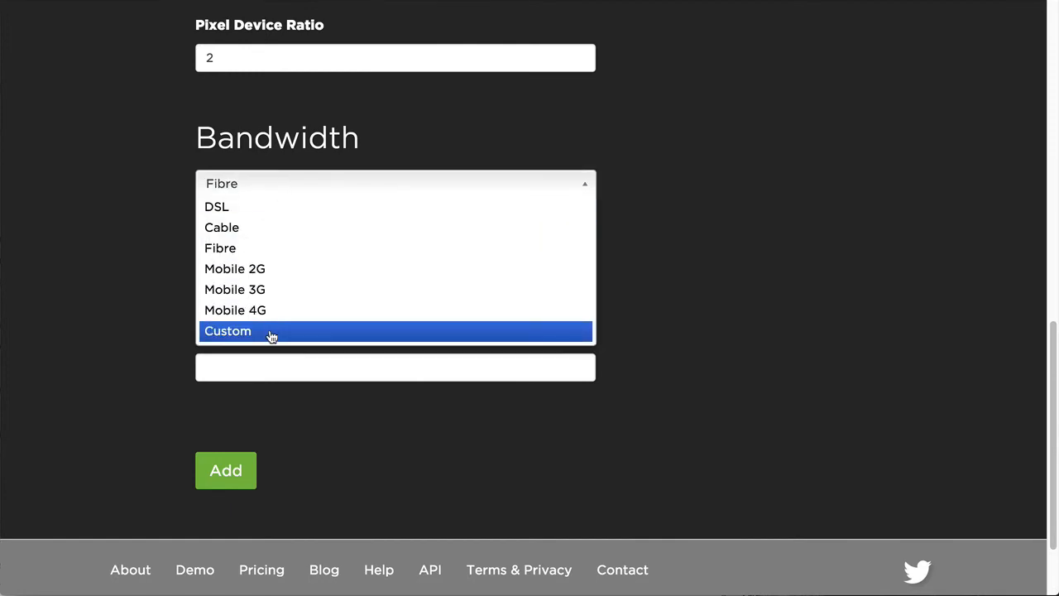
pyautogui.click(279, 276)
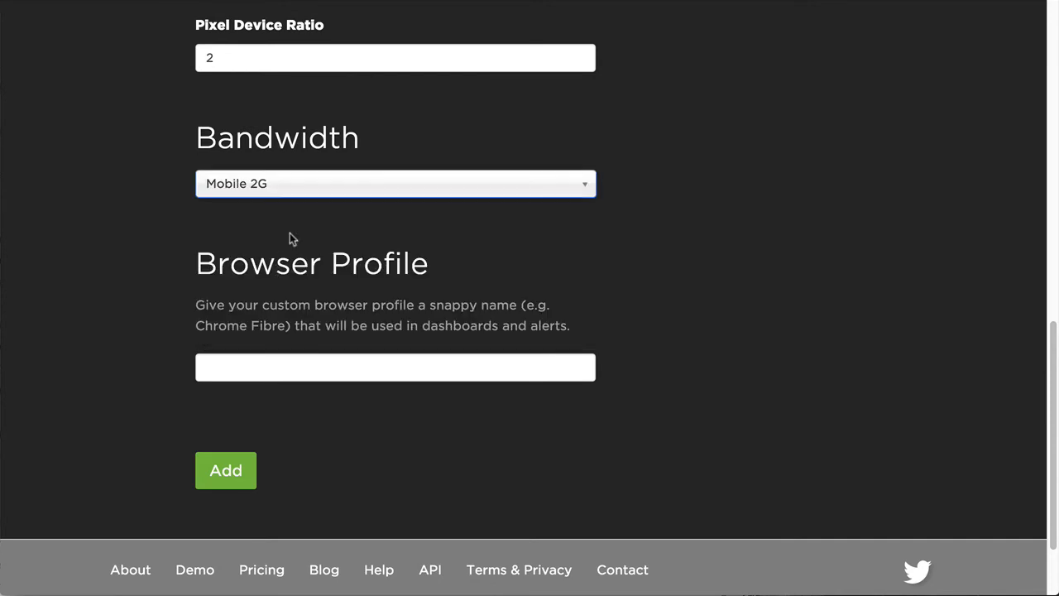
# - Set the custom browser profile's bandwidth to Custom and review its download, upload, latency and packet loss fields
pyautogui.click(300, 189)
pyautogui.click(285, 328)
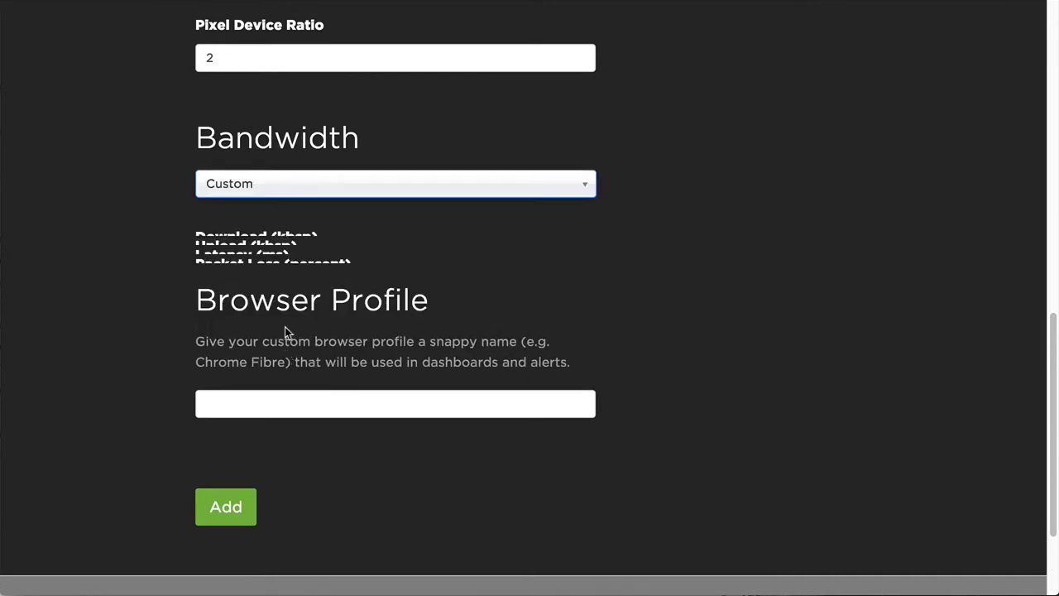
pyautogui.scroll(-2, 102, 409)
pyautogui.scroll(-2, 102, 408)
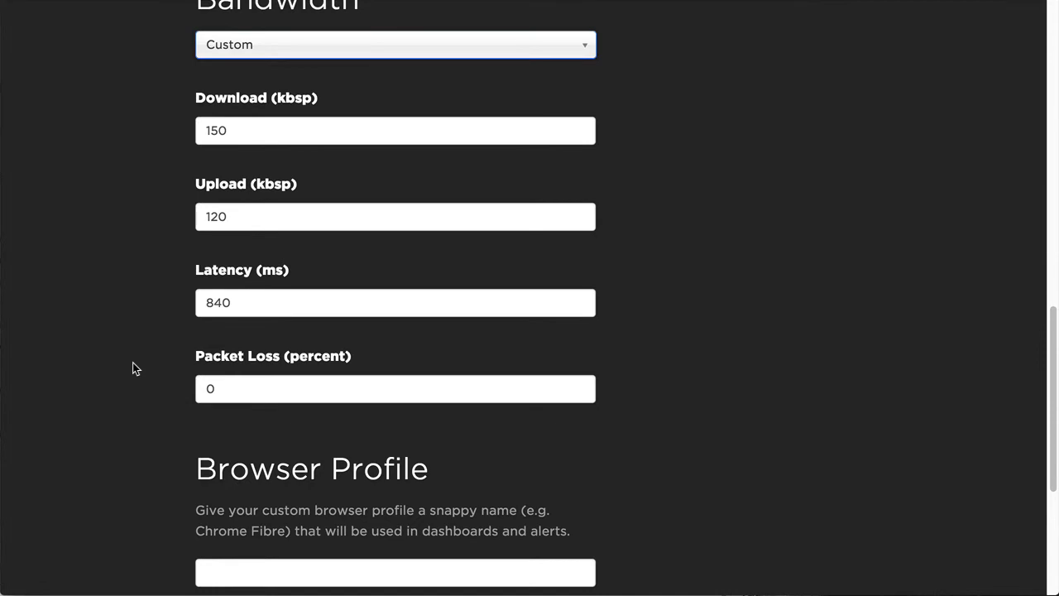
# - Name the custom browser profile "Really Slow 2G" and add it
pyautogui.scroll(-5, 132, 362)
pyautogui.click(229, 401)
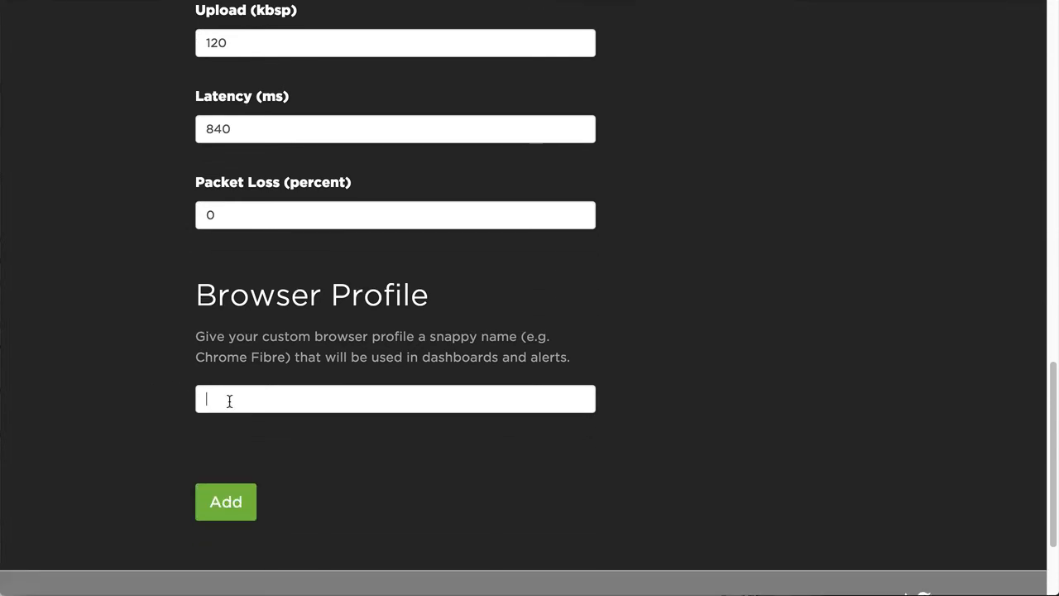
pyautogui.write('Re')
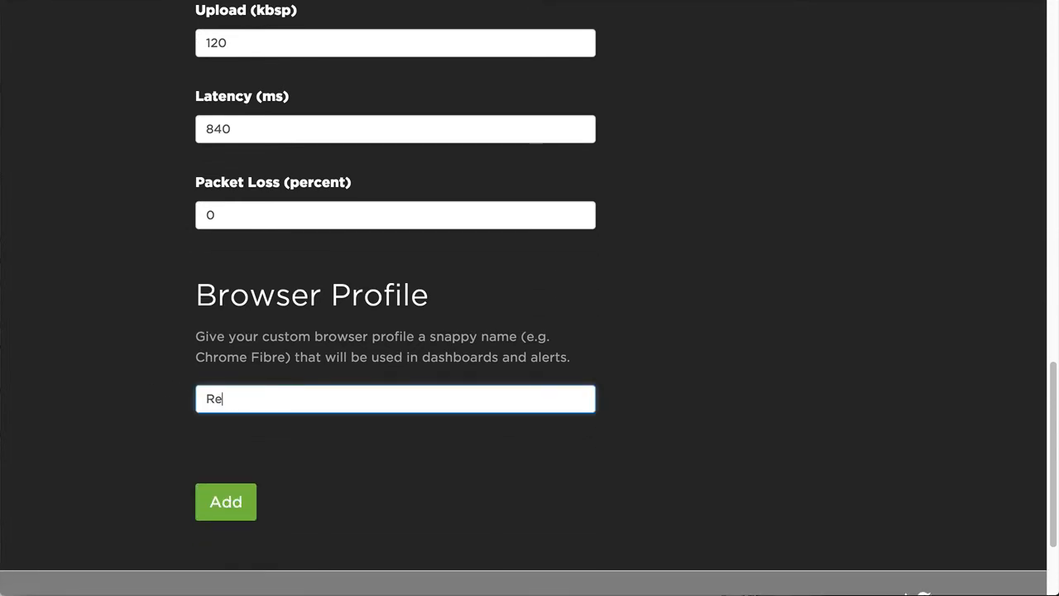
pyautogui.write('ally Slow 2G')
pyautogui.click(239, 508)
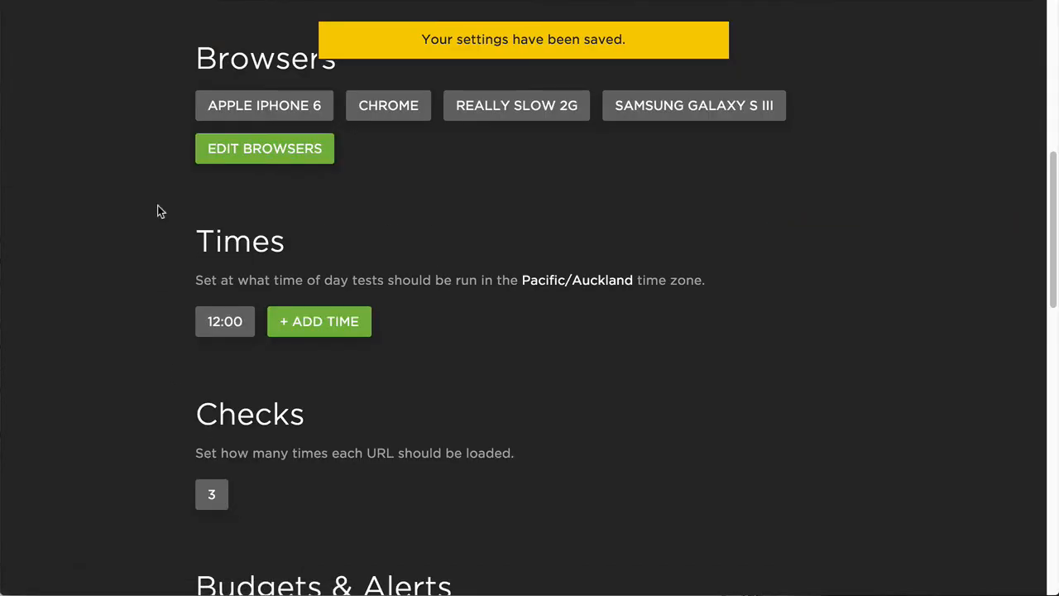
# - Add 14:00 as another daily test time
pyautogui.scroll(-3, 160, 211)
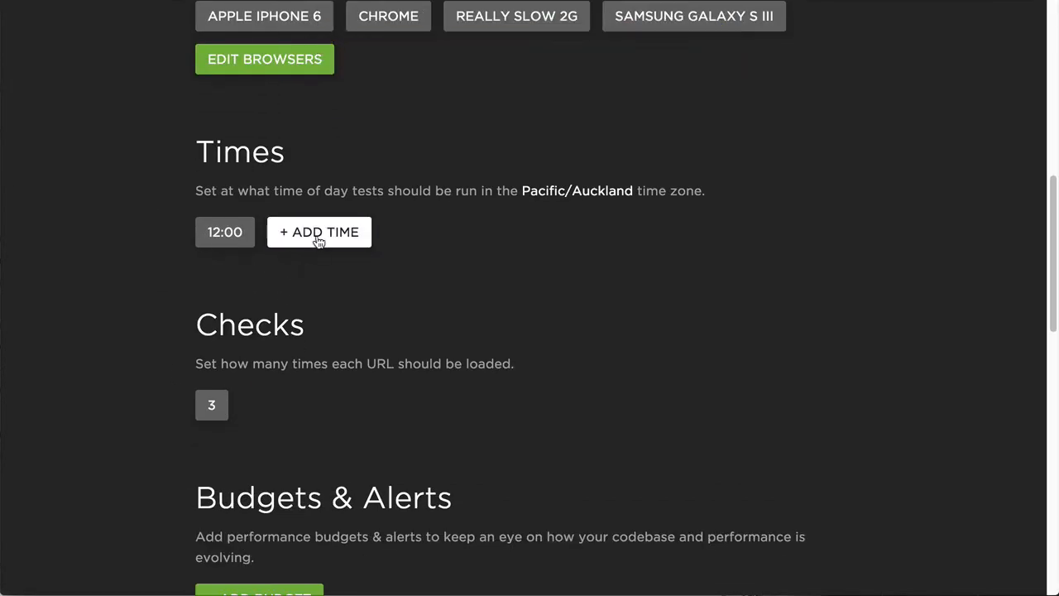
pyautogui.click(318, 240)
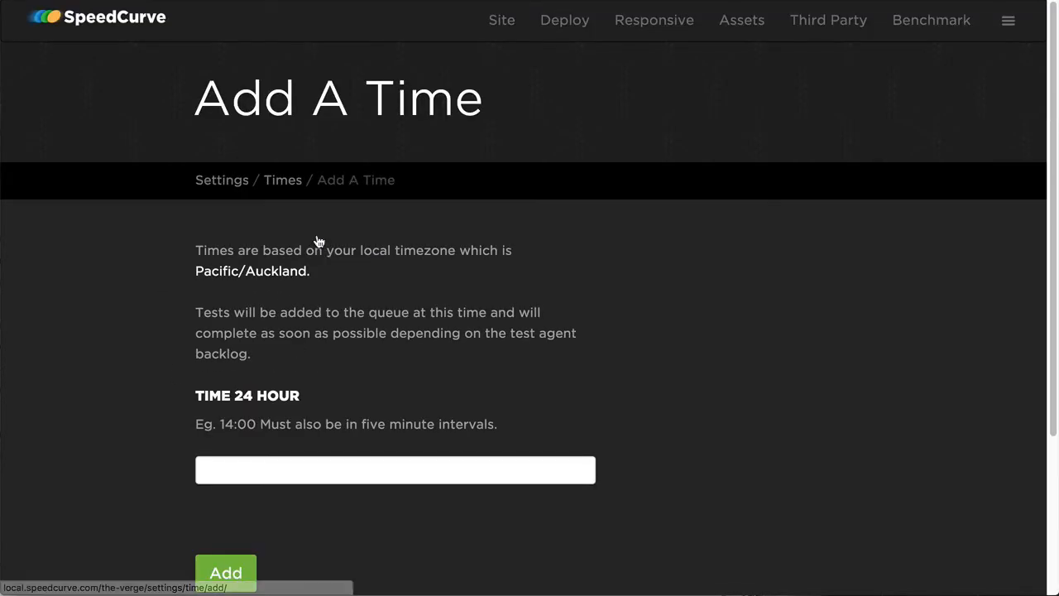
pyautogui.click(239, 474)
pyautogui.write('14')
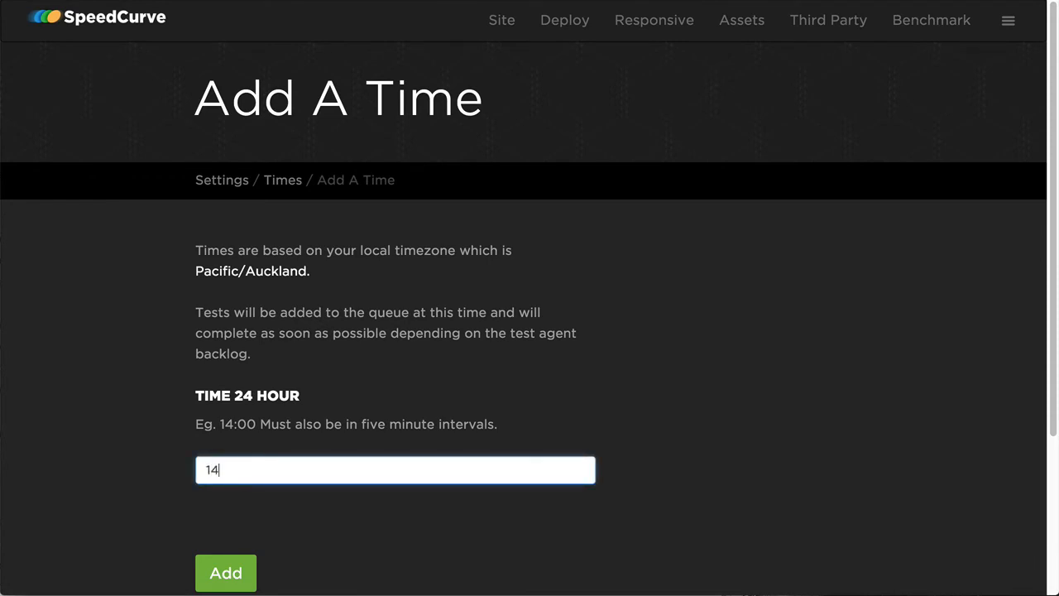
pyautogui.write(':00')
pyautogui.click(229, 570)
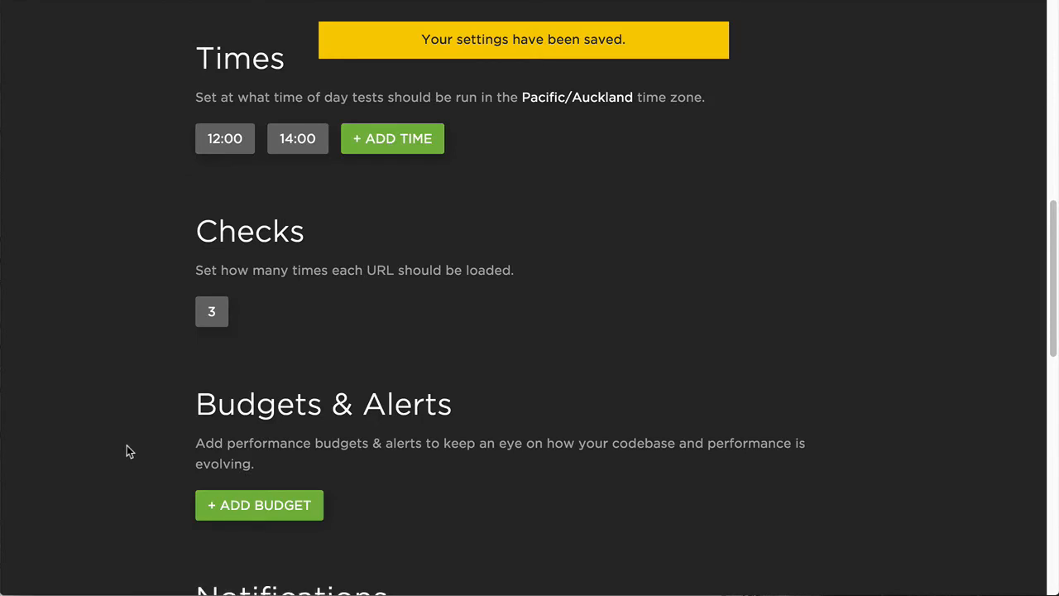
pyautogui.scroll(3, 142, 313)
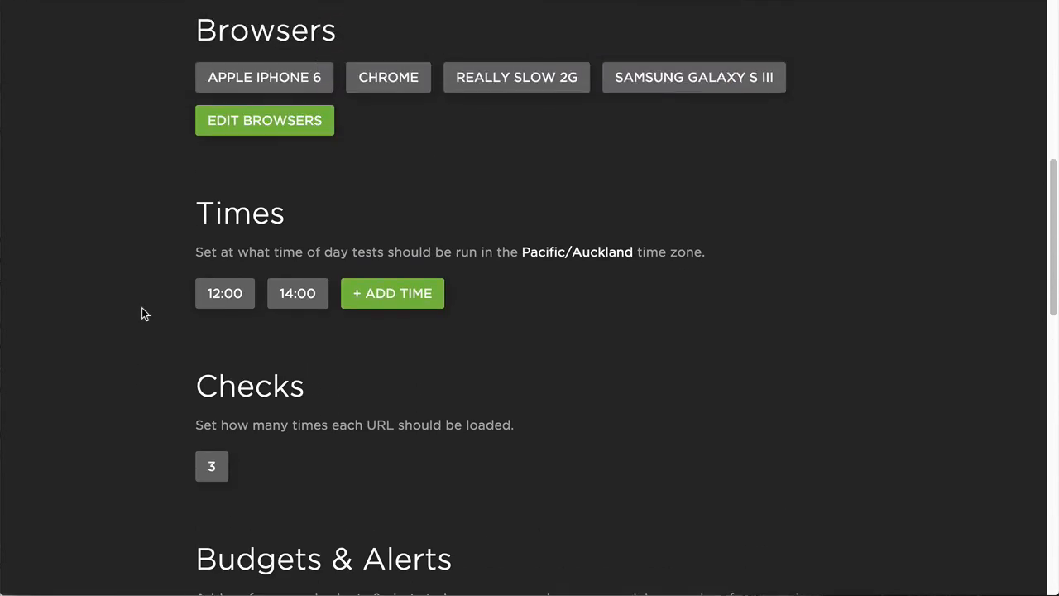
pyautogui.scroll(2, 142, 312)
pyautogui.scroll(5, 142, 312)
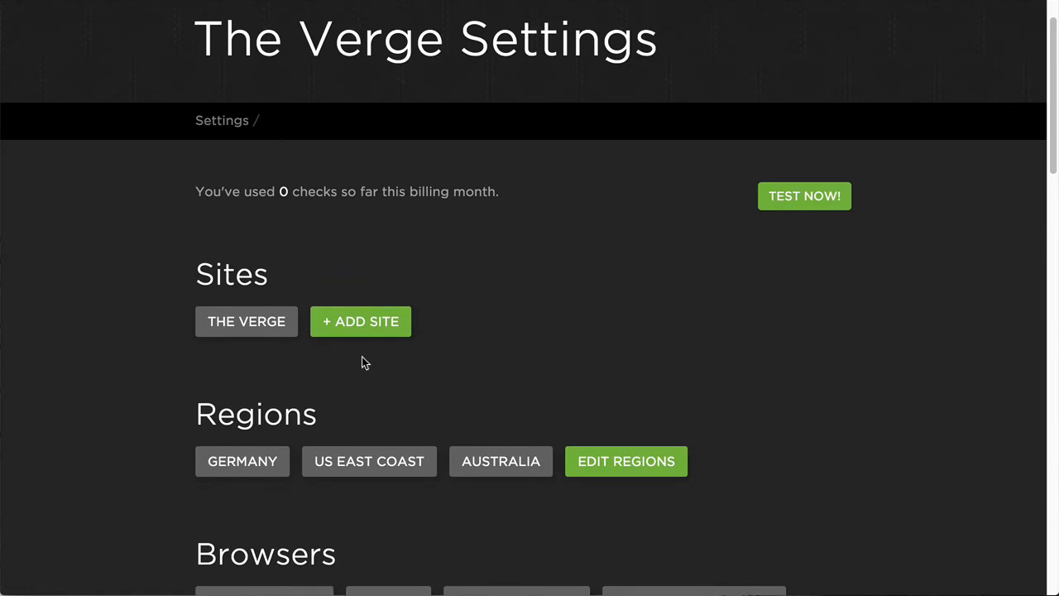
pyautogui.click(350, 324)
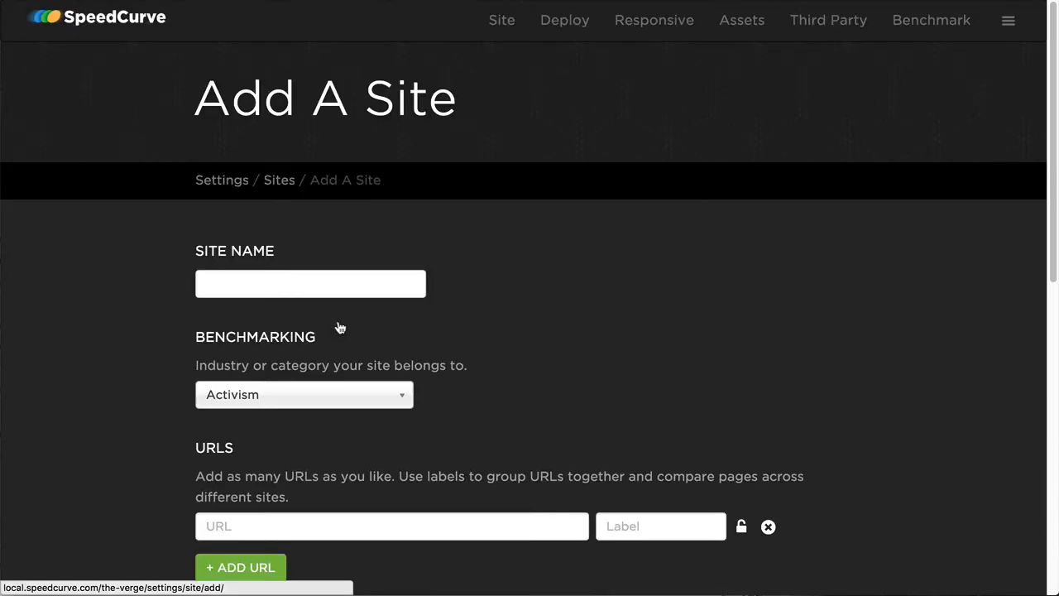
pyautogui.scroll(-3, 104, 372)
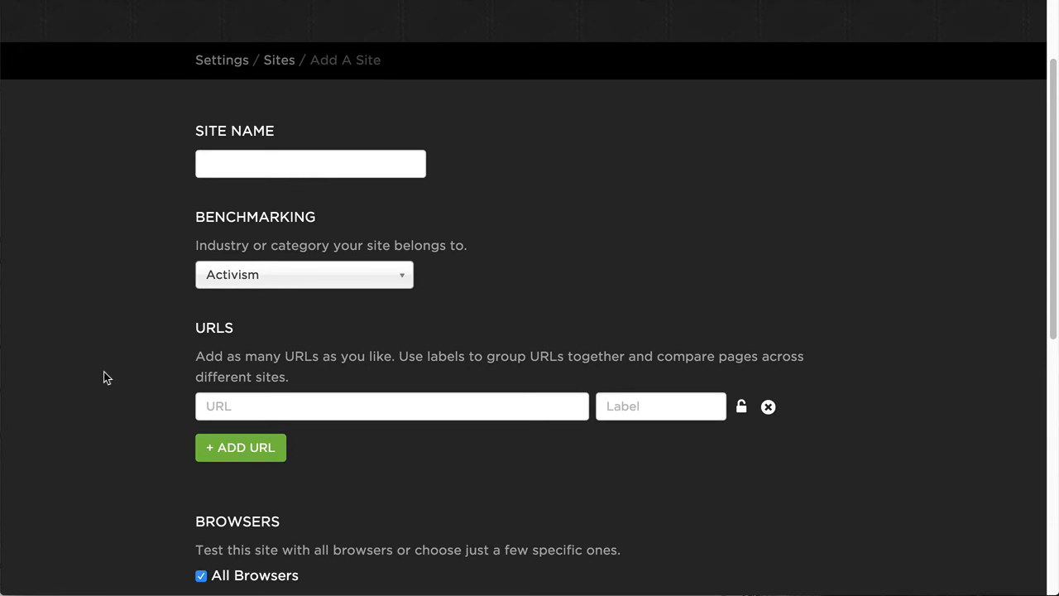
pyautogui.click(243, 159)
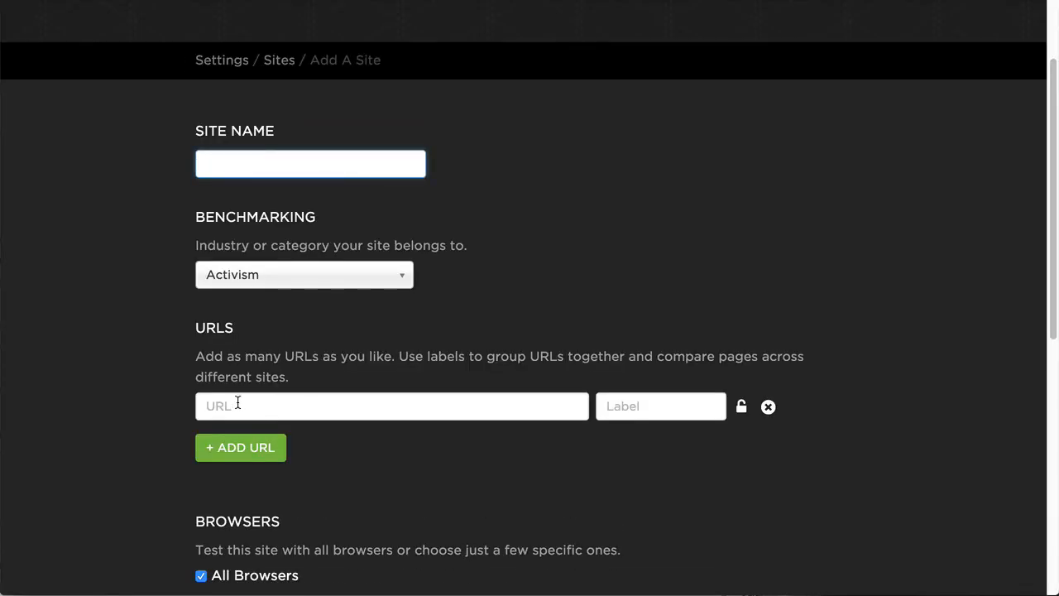
pyautogui.click(237, 404)
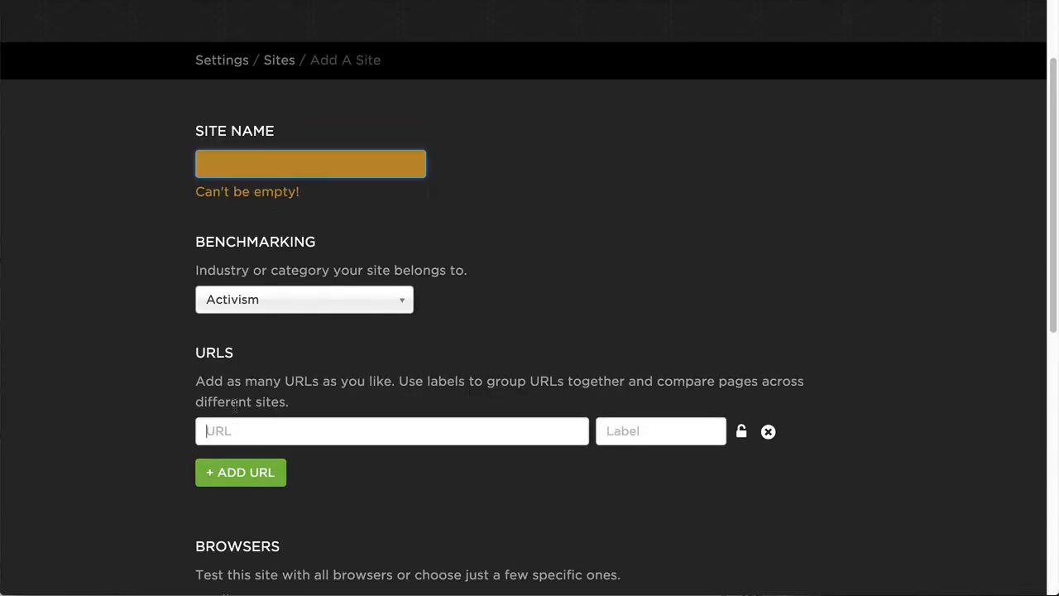
pyautogui.click(224, 162)
pyautogui.write('Te')
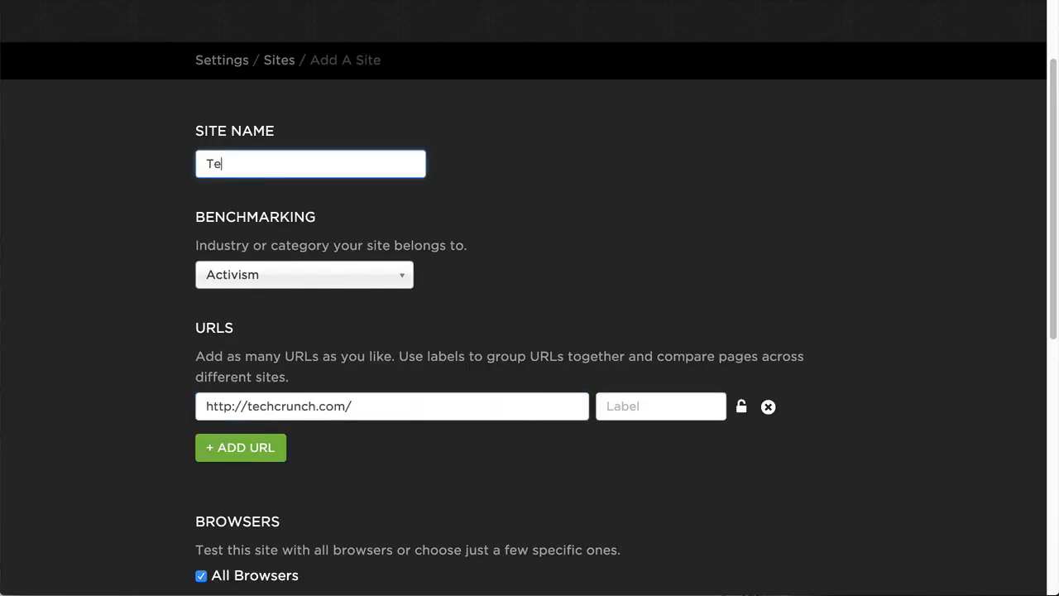
pyautogui.write('chCrunch')
# - Label the TechCrunch URL "Home"
pyautogui.scroll(-3, 513, 349)
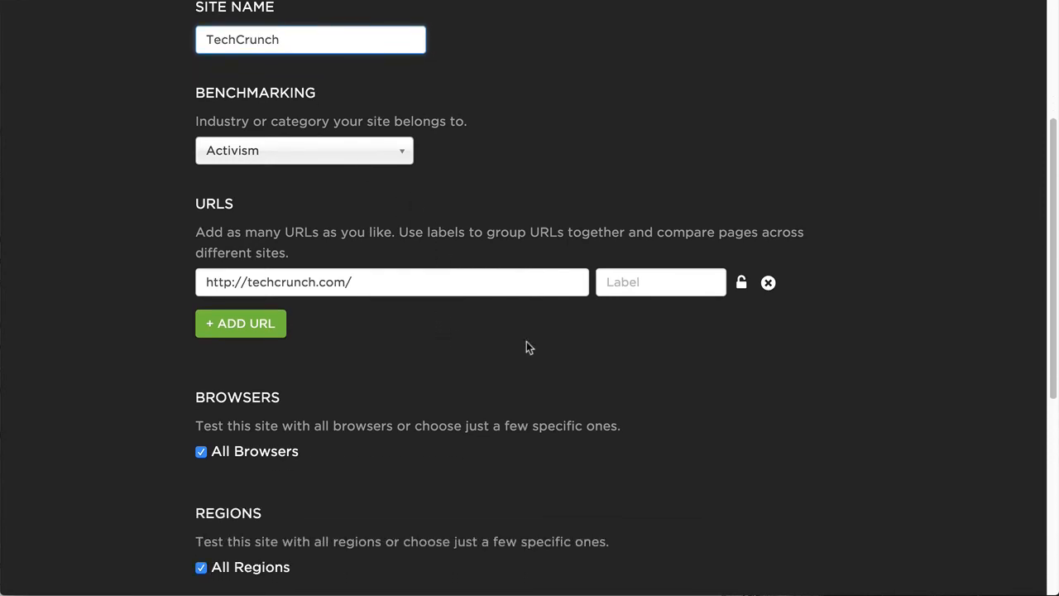
pyautogui.click(634, 282)
pyautogui.write('Home')
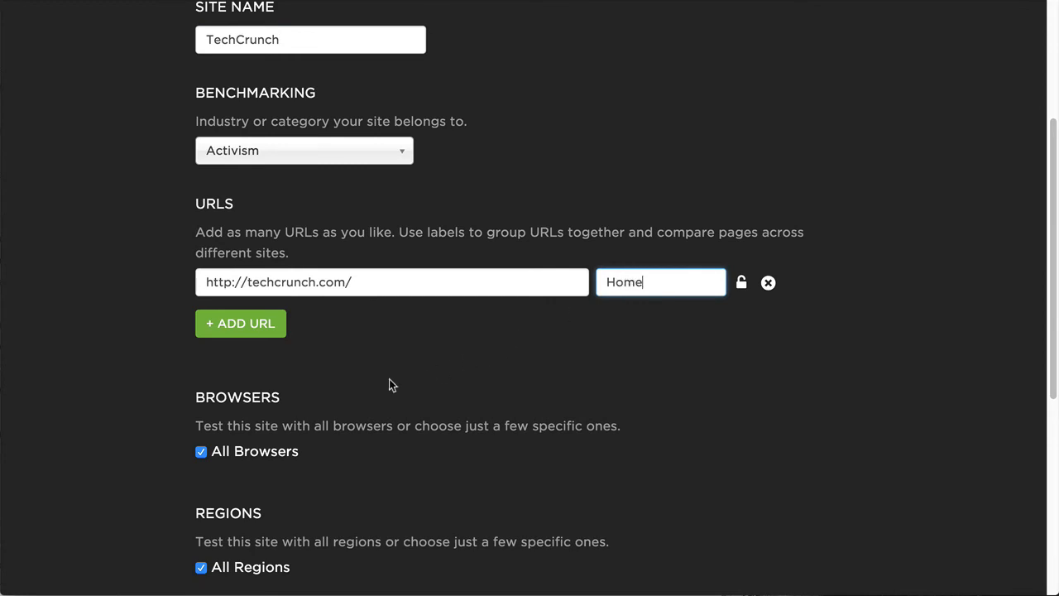
# - Limit the TechCrunch site's tested browsers to Really Slow 2G only, excluding Apple iPhone 6
pyautogui.scroll(-5, 389, 379)
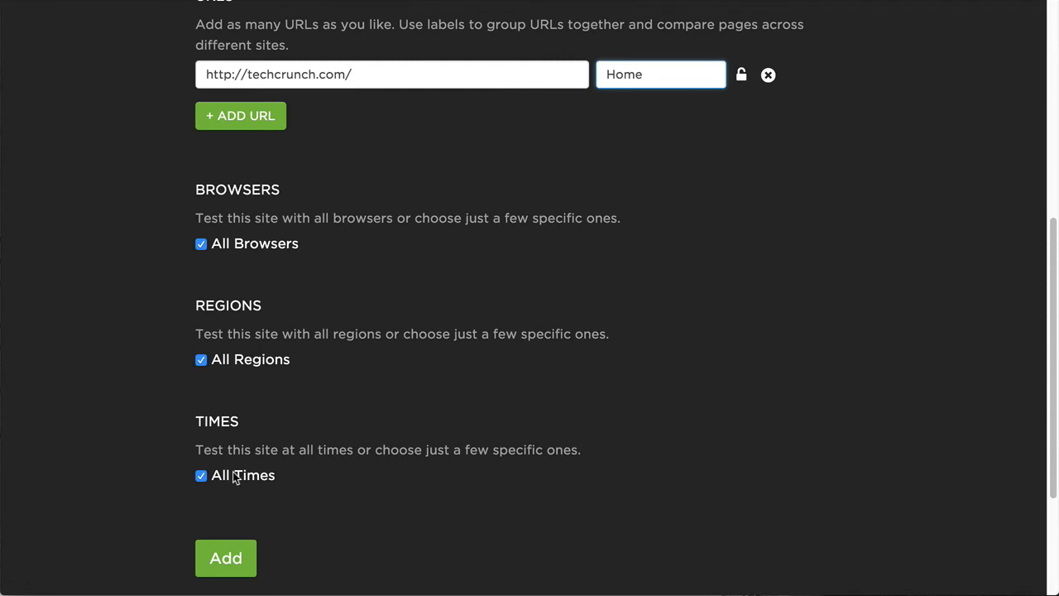
pyautogui.click(238, 245)
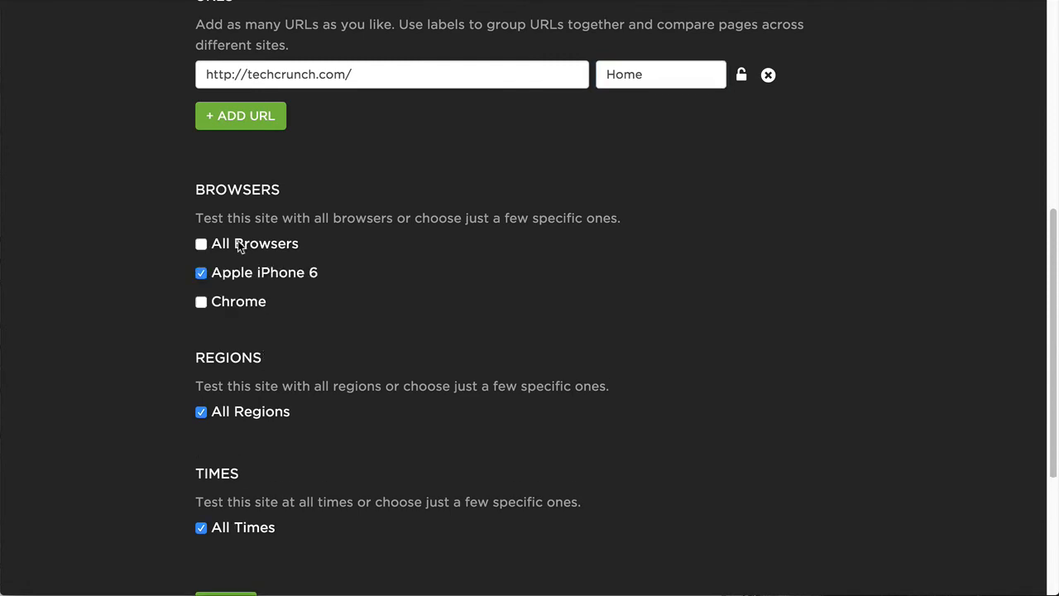
pyautogui.scroll(-2, 367, 335)
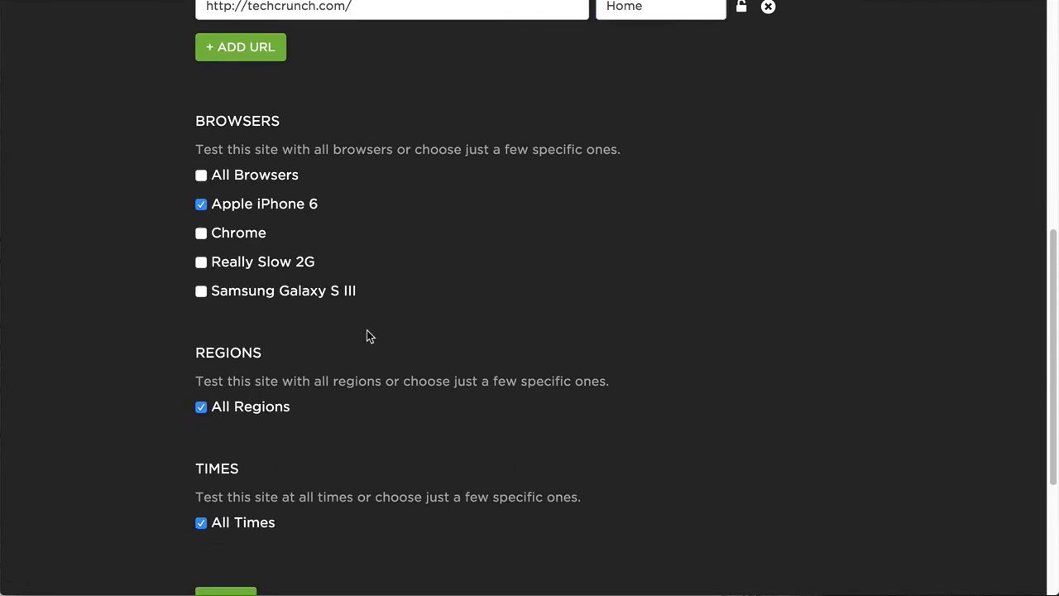
pyautogui.click(229, 207)
pyautogui.click(240, 262)
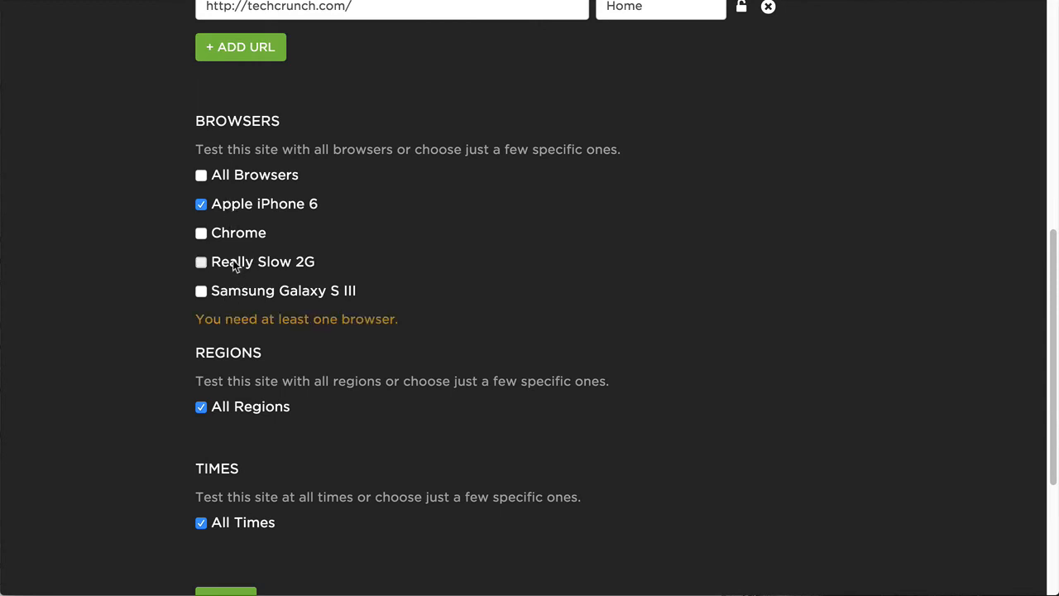
pyautogui.click(229, 205)
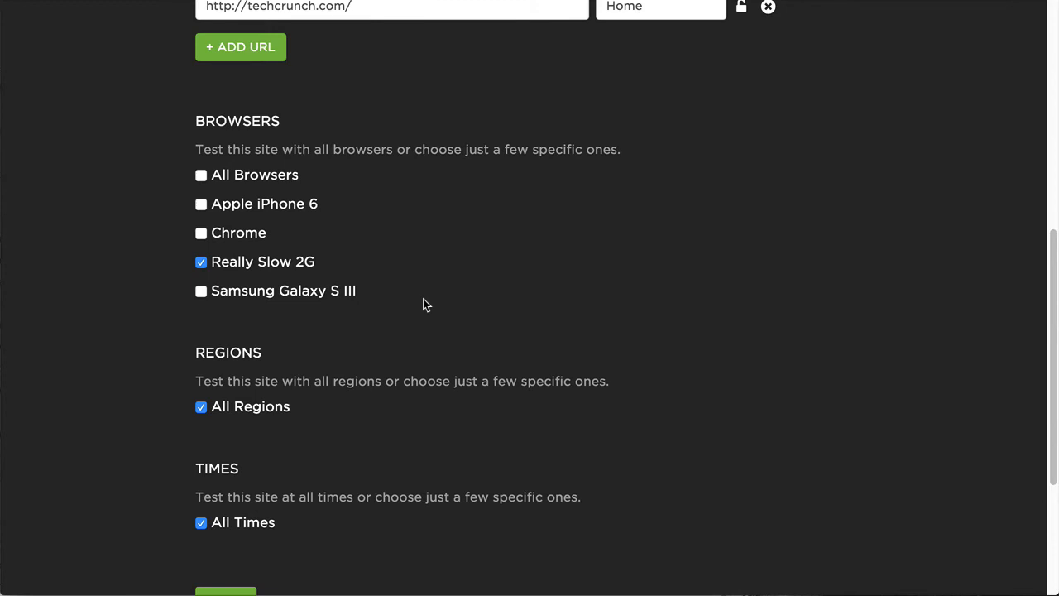
pyautogui.scroll(-5, 423, 303)
pyautogui.click(248, 247)
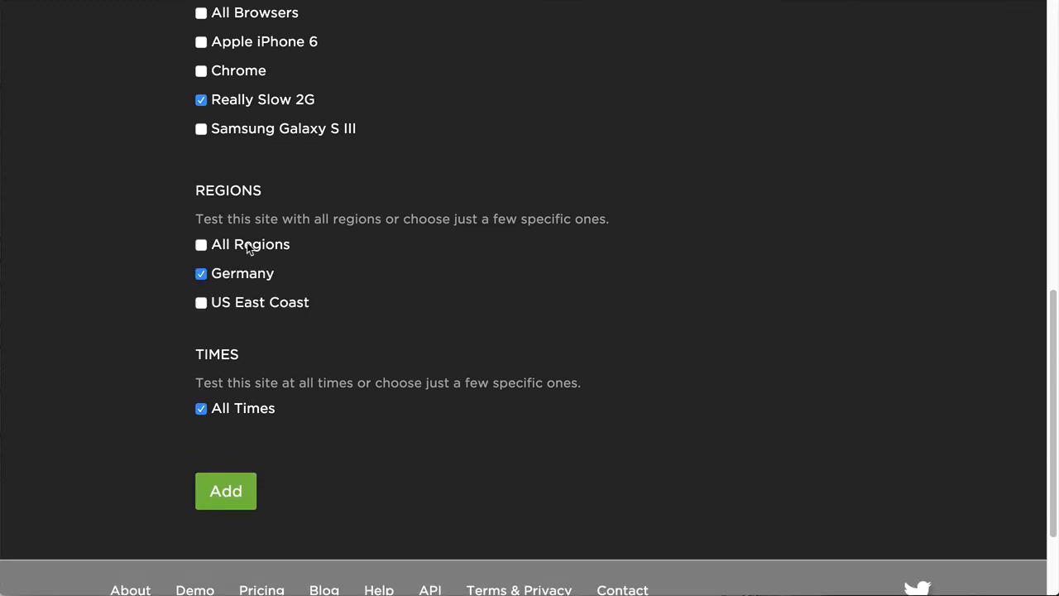
pyautogui.click(248, 247)
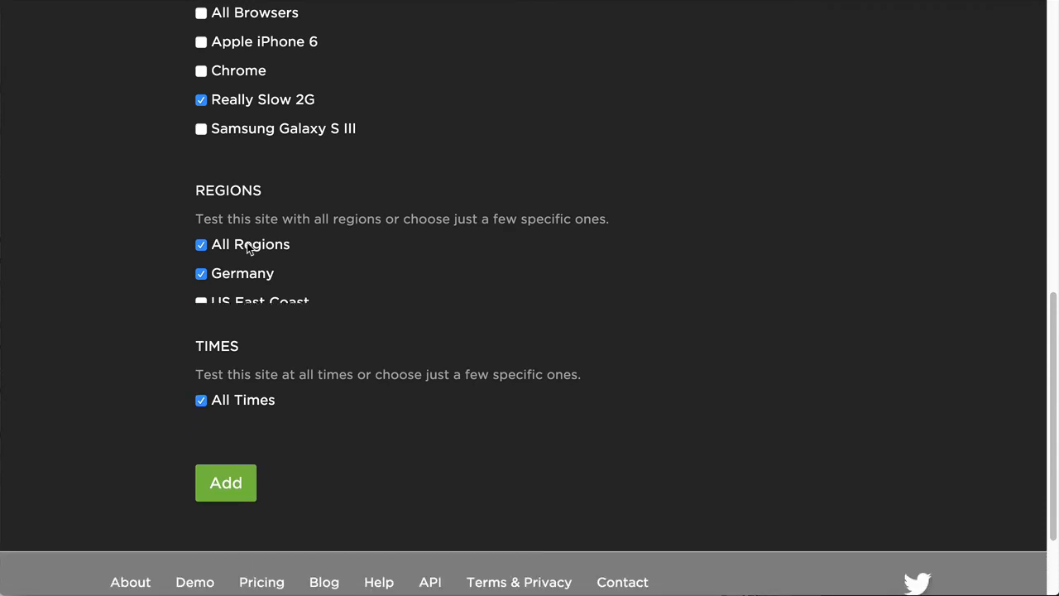
# - Restrict the TechCrunch site's test times to 12:00 and add the site
pyautogui.click(238, 368)
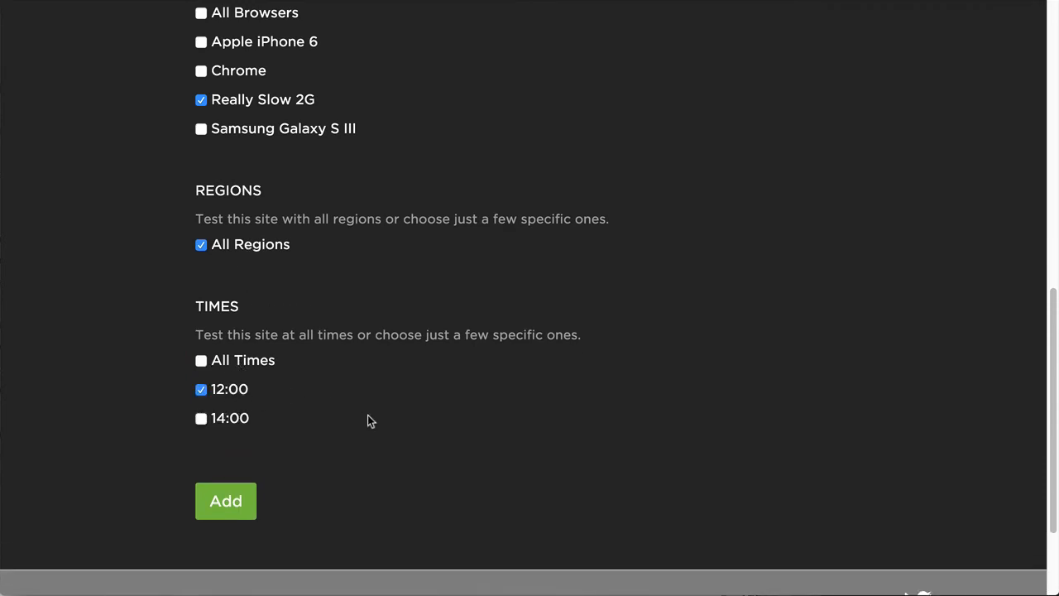
pyautogui.scroll(-2, 369, 417)
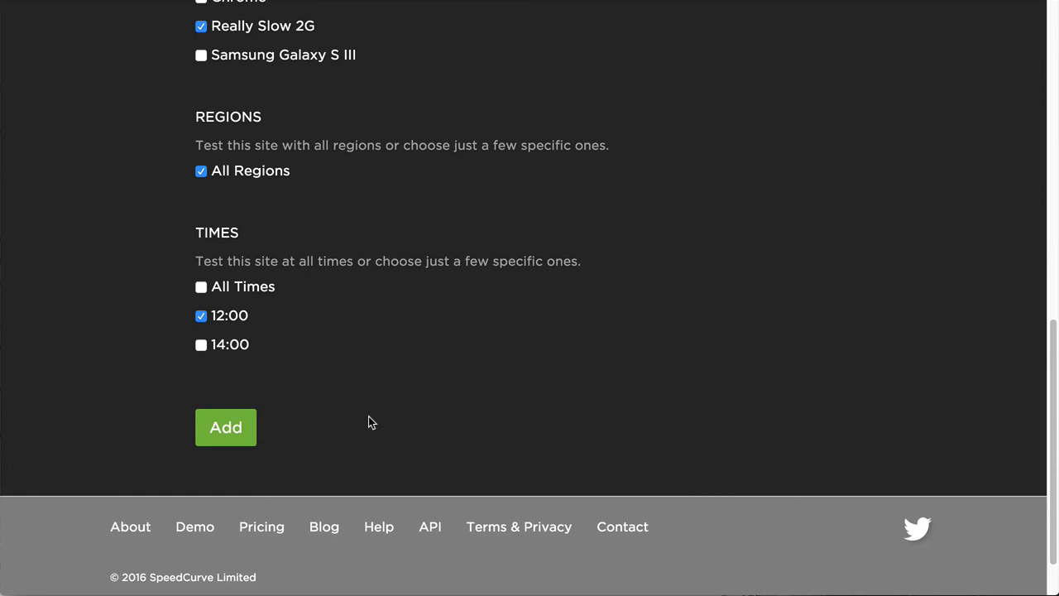
pyautogui.click(232, 425)
# - Examine the Benchmark dashboard's start render comparison of the Home pages in Chrome from Ireland over the last month
pyautogui.scroll(-3, 228, 432)
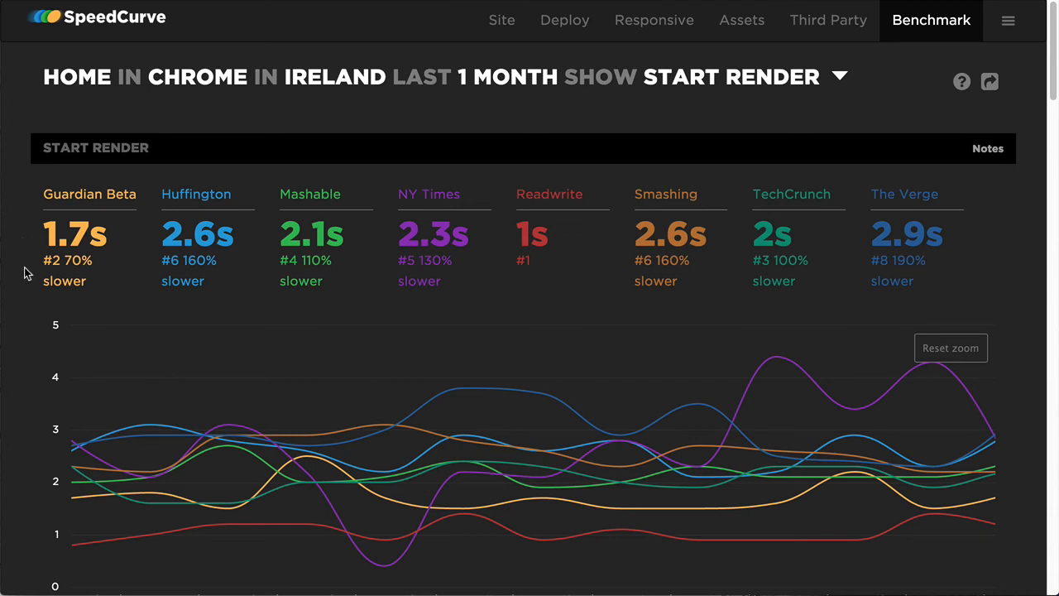
pyautogui.scroll(-3, 26, 332)
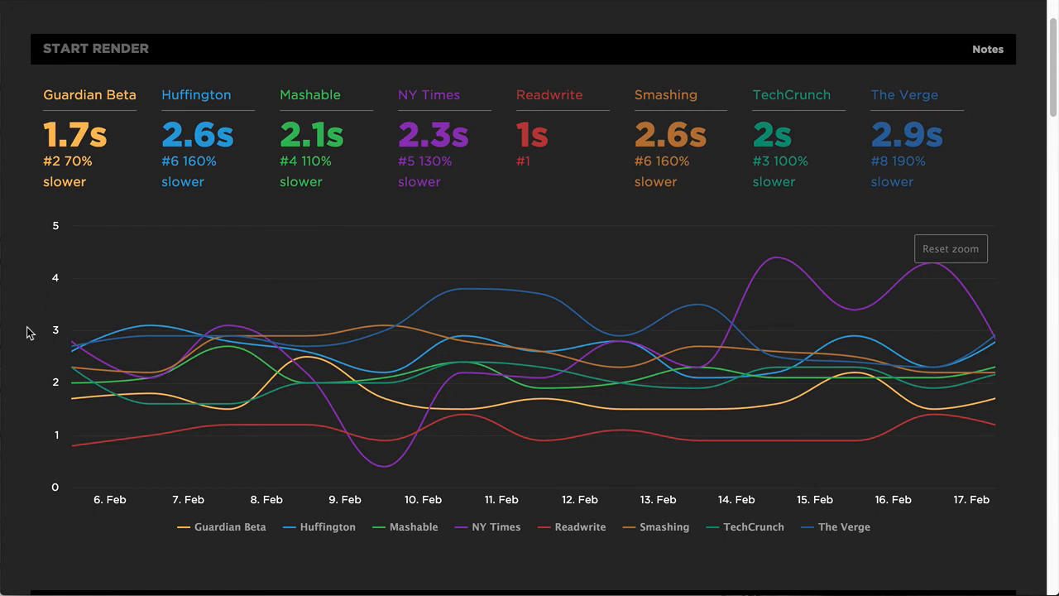
pyautogui.scroll(-10, 27, 332)
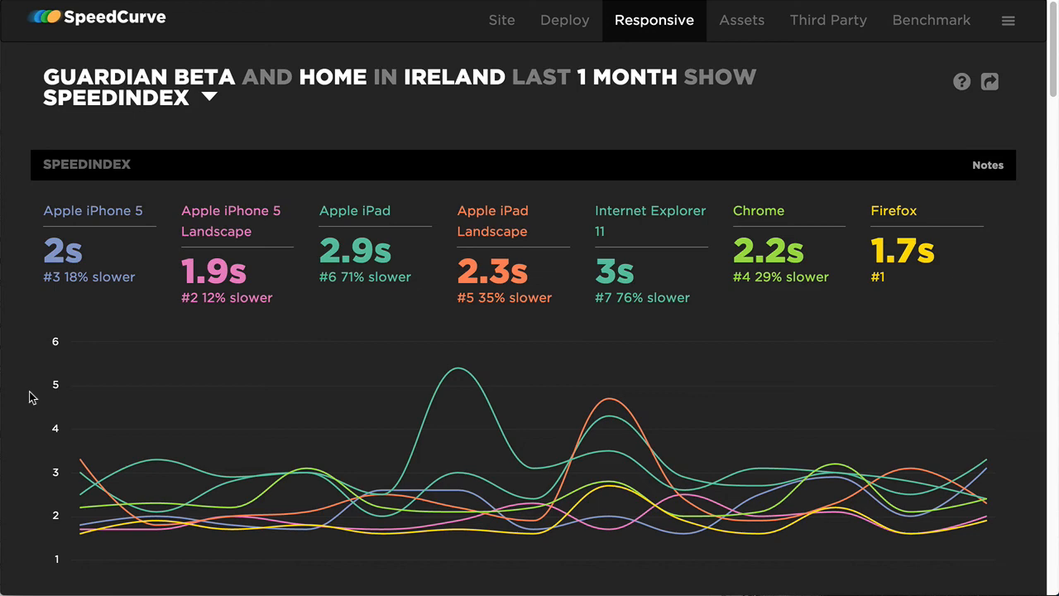
# - Examine Guardian Beta's SpeedIndex chart and latest filmstrips in the Responsive dashboard, and return to the start of The Verge's settings
pyautogui.scroll(-2, 30, 397)
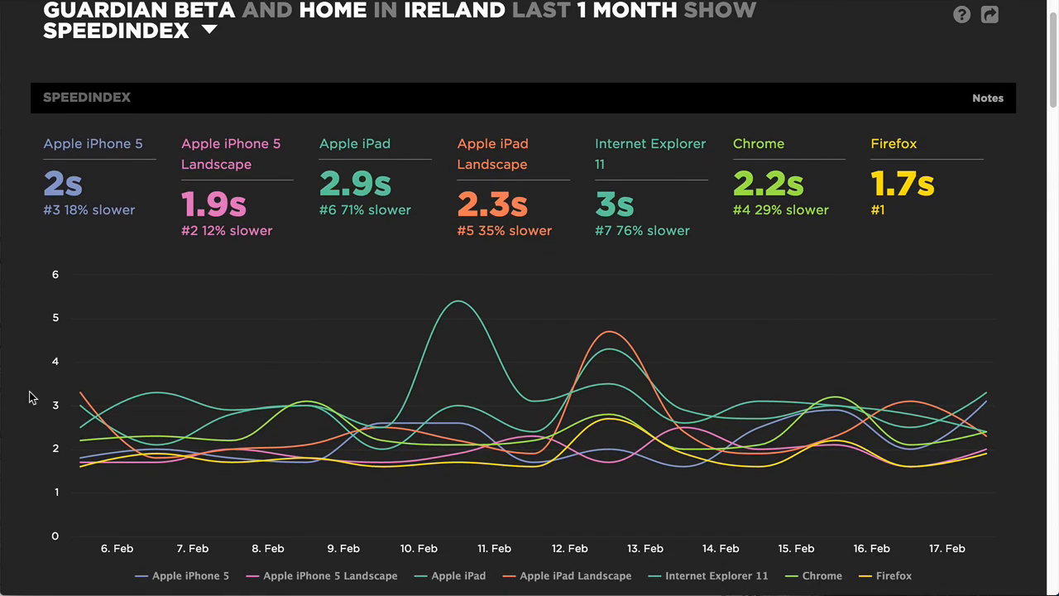
pyautogui.scroll(-10, 30, 397)
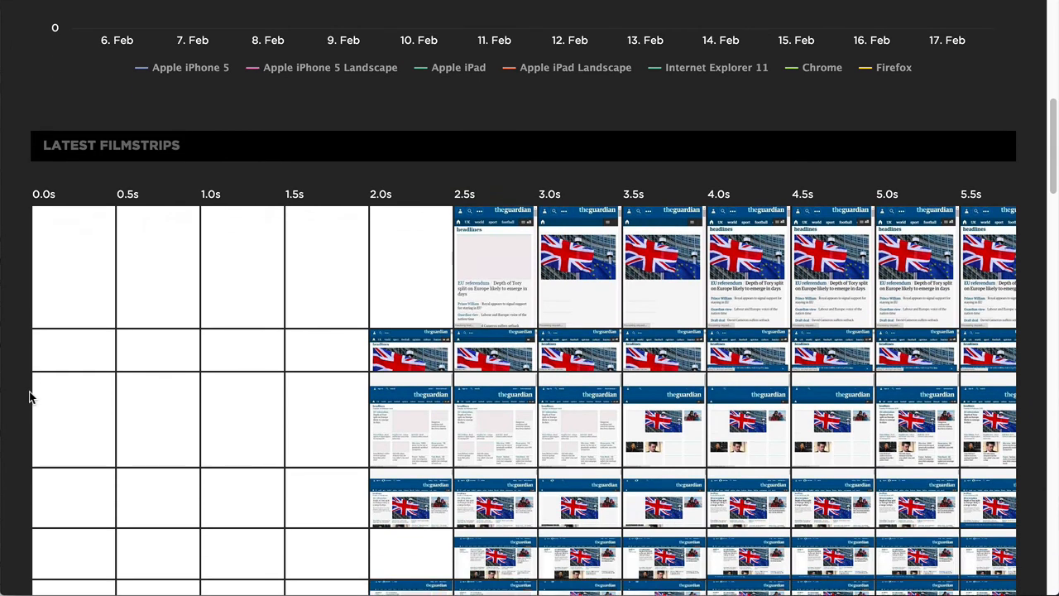
pyautogui.scroll(-2, 30, 397)
pyautogui.scroll(-1, 30, 397)
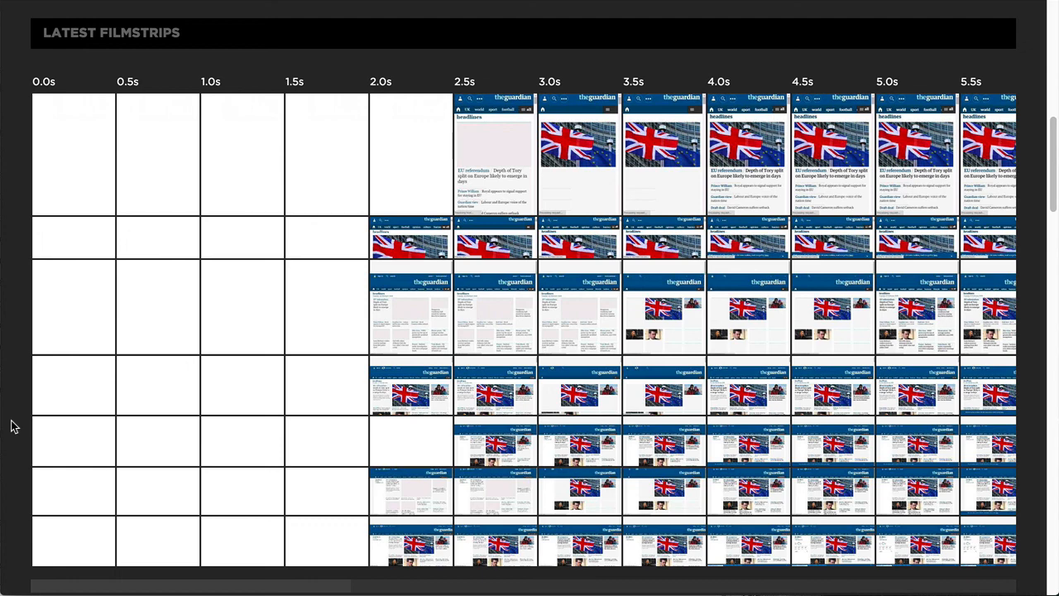
pyautogui.scroll(10, 12, 426)
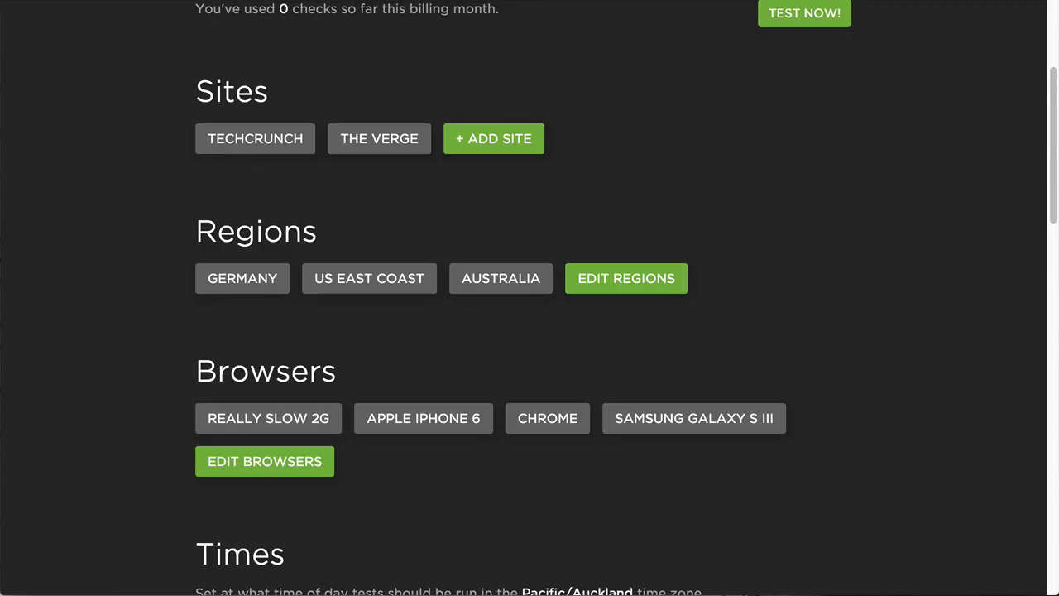
pyautogui.scroll(5, 76, 255)
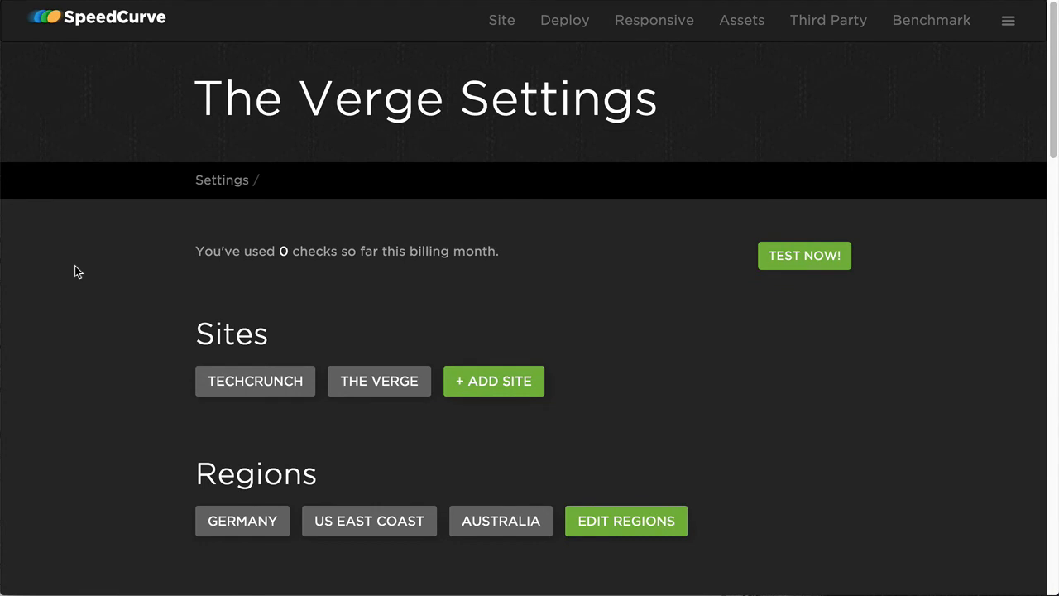